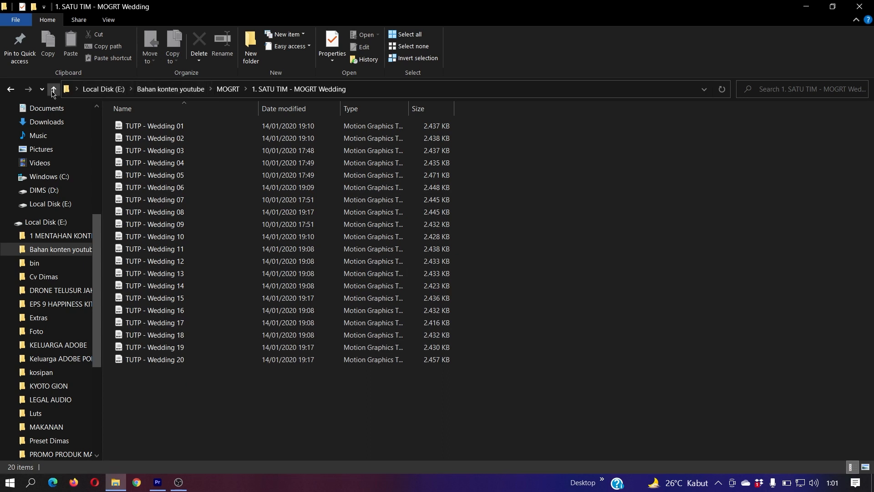
Step: Leave the wedding template folder, minimize File Explorer, switch to Premiere Pro and show the Essential Graphics template browser
left_click(53, 90)
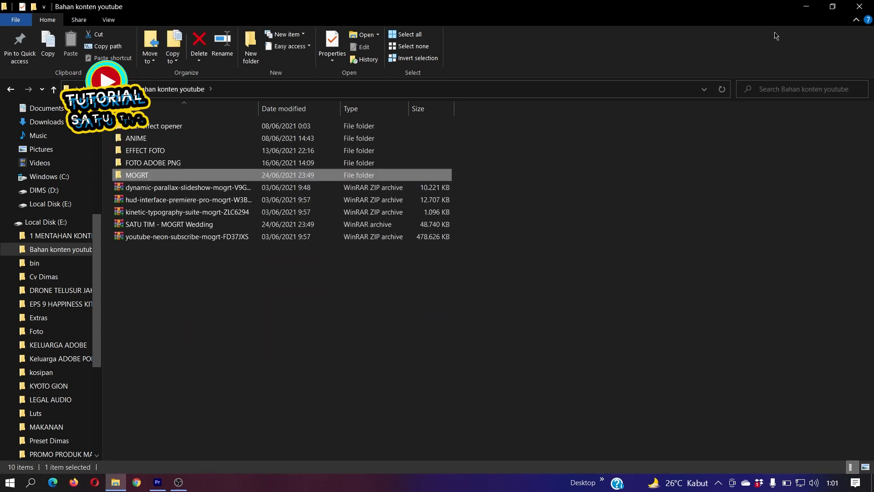
left_click(807, 10)
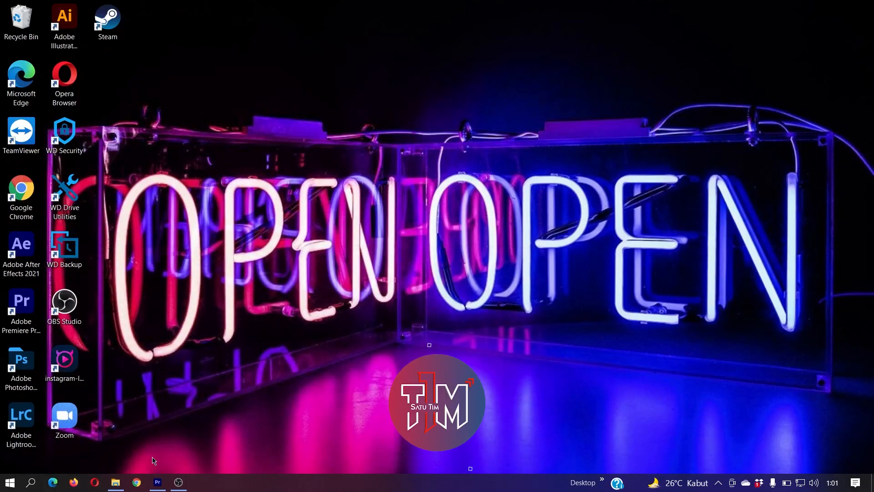
left_click(158, 482)
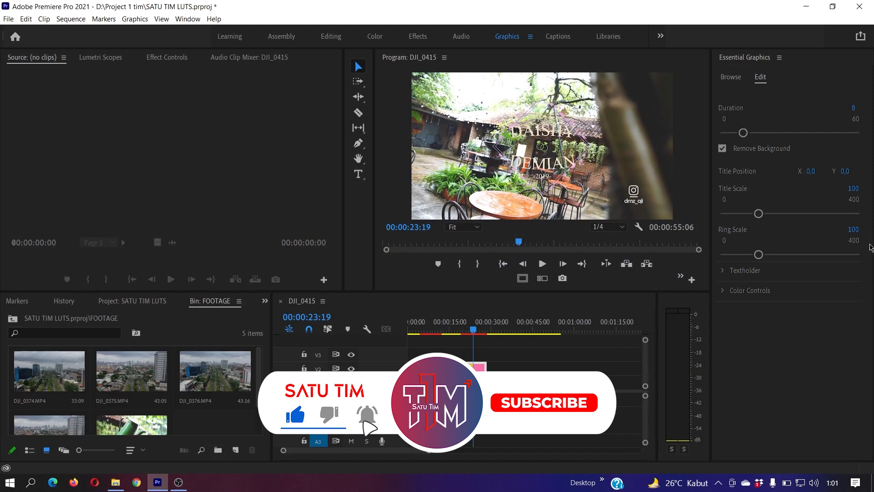
left_click(726, 79)
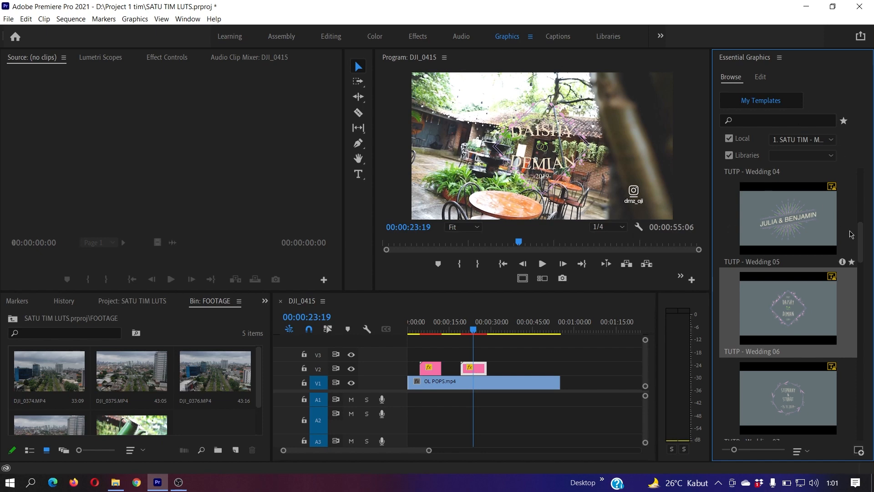
Step: Show the local templates from 1. SATU TIM - MOGRT Wedding and look through them from the first to the last
left_click_drag(863, 243, 861, 178)
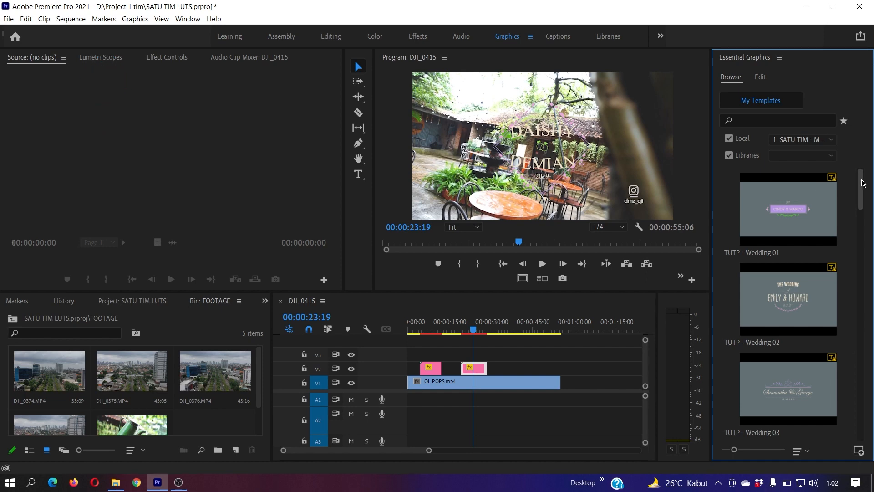
left_click(802, 139)
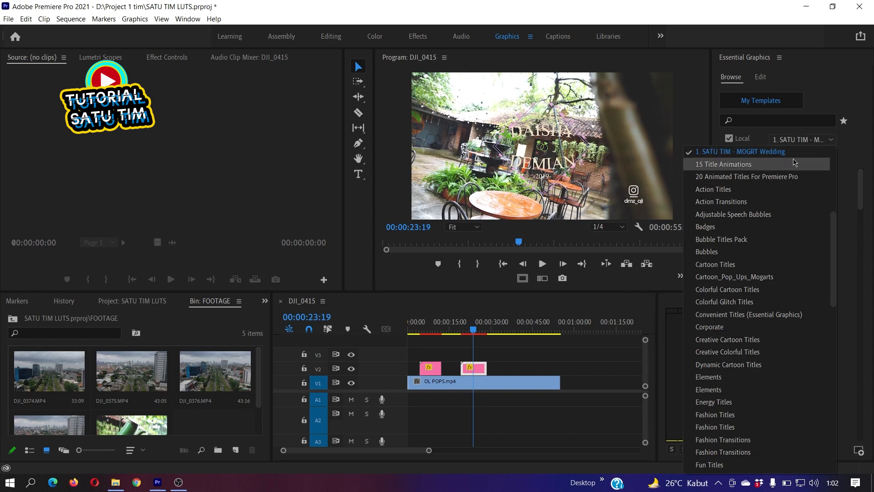
left_click(776, 152)
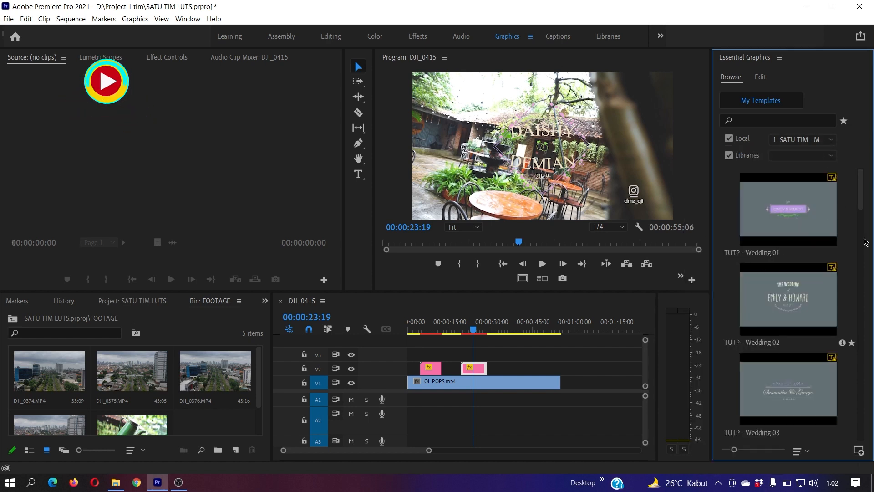
scroll(863, 303, "down", 5)
scroll(863, 303, "down", 15)
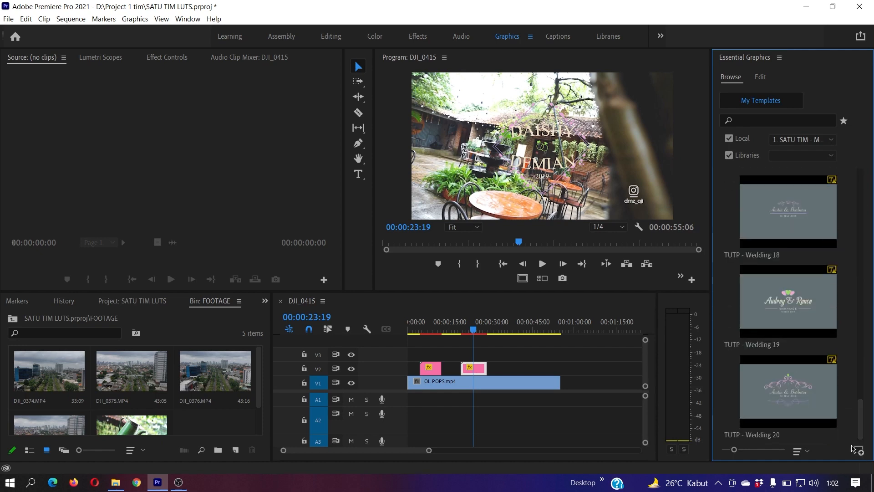
Step: Switch to File Explorer, look over the template files in MOGRT > 1. SATU TIM - MOGRT Wedding, and close the window
left_click(122, 485)
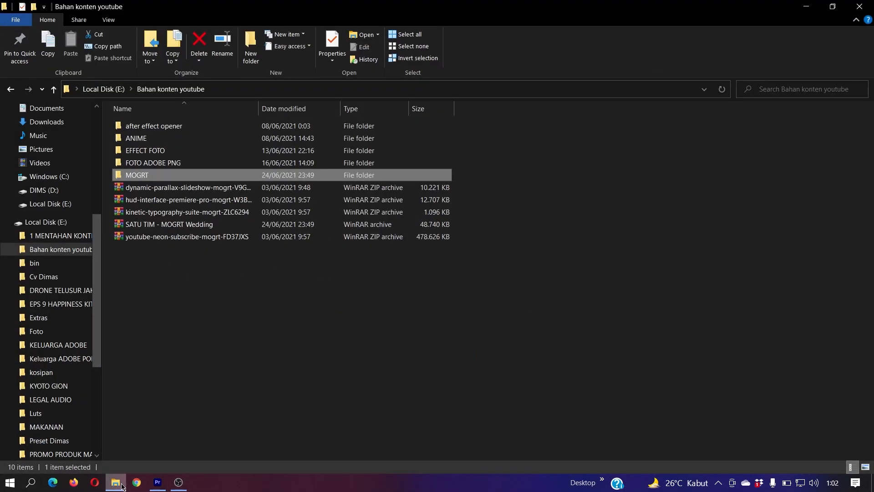
double_click(152, 173)
left_click(146, 130)
double_click(145, 130)
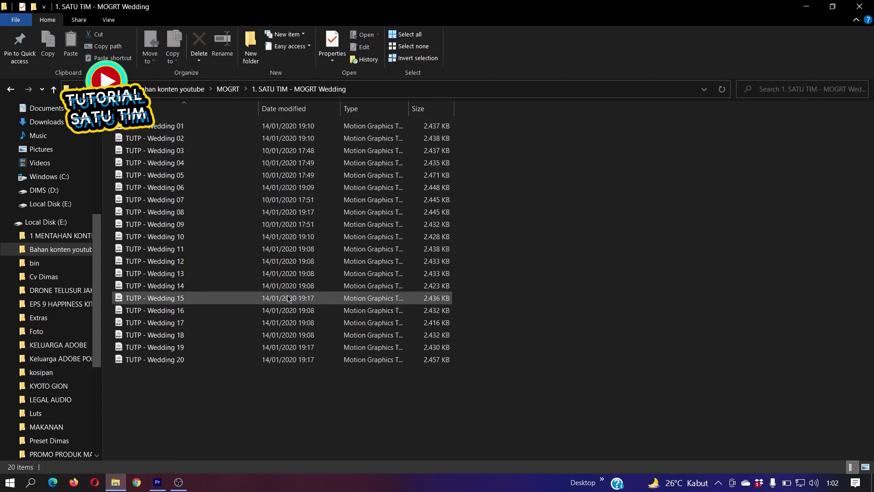
left_click(832, 6)
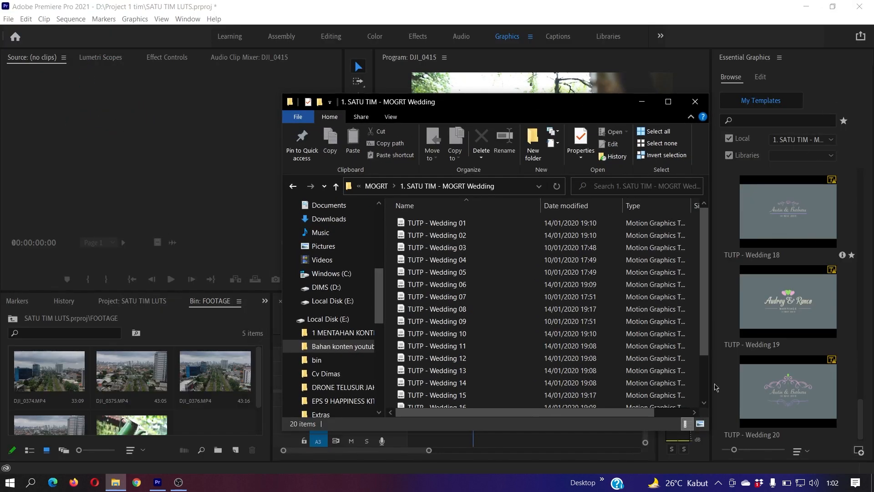
left_click(695, 104)
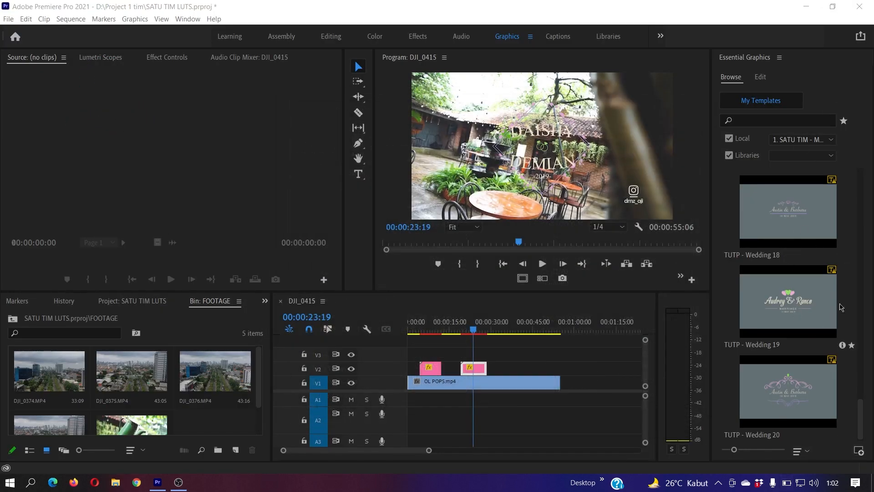
Step: Delete the second title clip from track V2 and move the playhead back to the start of the remaining title
left_click_drag(859, 413, 842, 351)
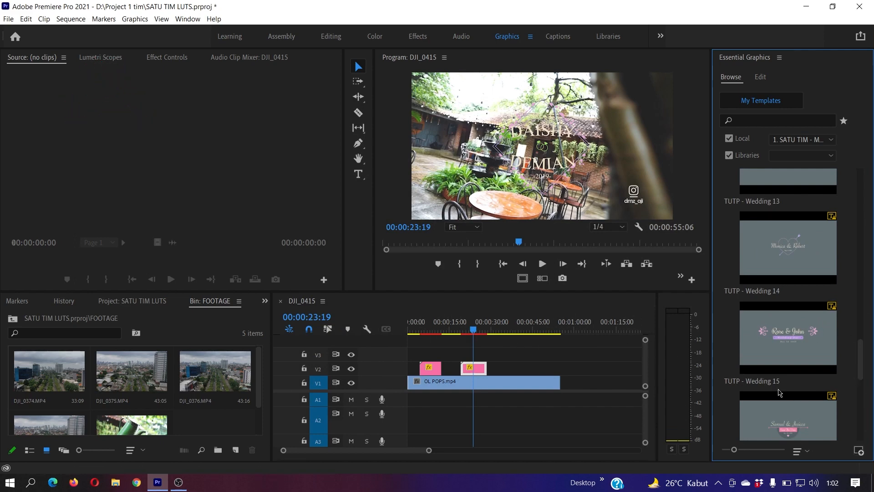
left_click(471, 367)
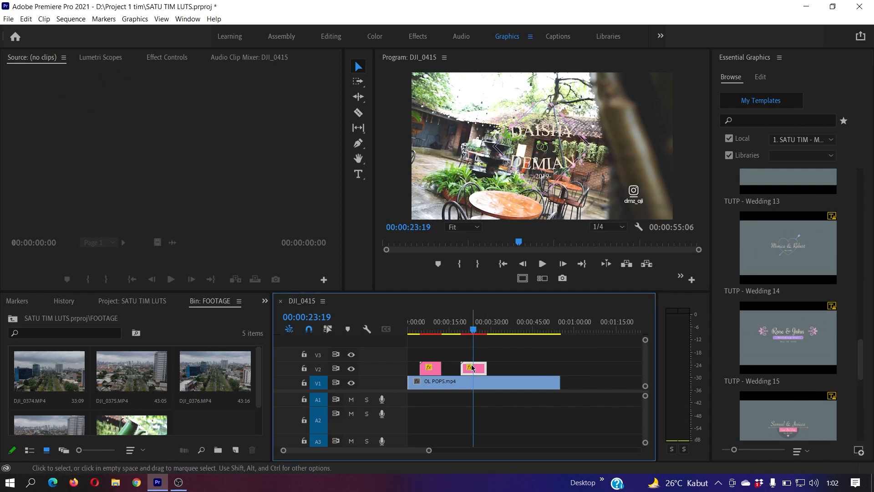
key("Delete")
left_click(430, 331)
left_click_drag(432, 334, 423, 329)
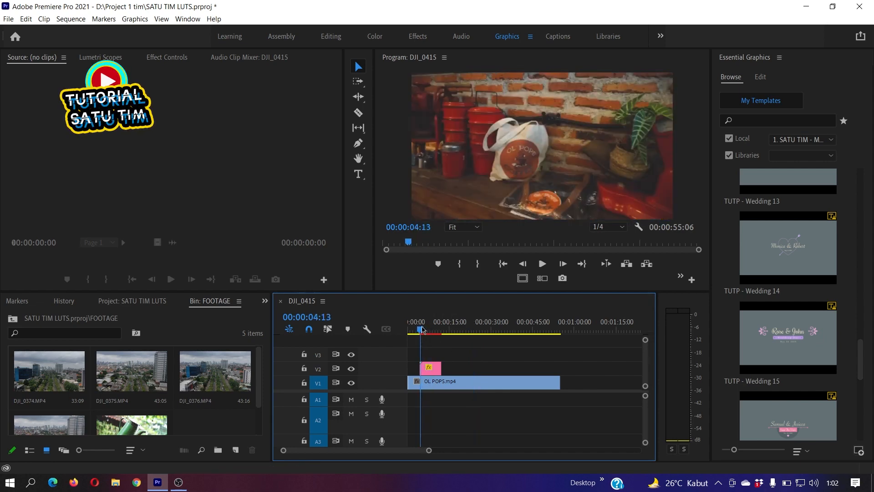
Step: Add the TUTP - Wedding 19 template to track V2 after the first title and preview it at 00:00:23:04
scroll(818, 345, "down", 5)
mouse_move(820, 358)
left_click_drag(804, 374, 455, 366)
left_click(459, 325)
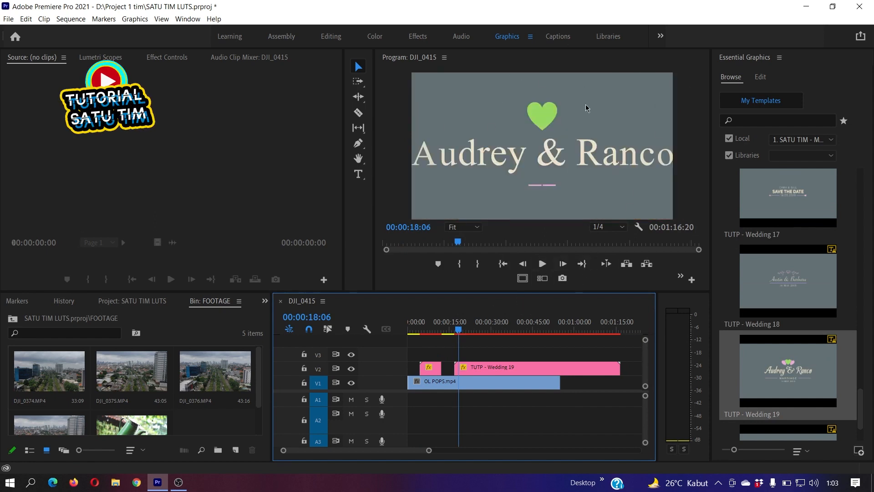
left_click(445, 329)
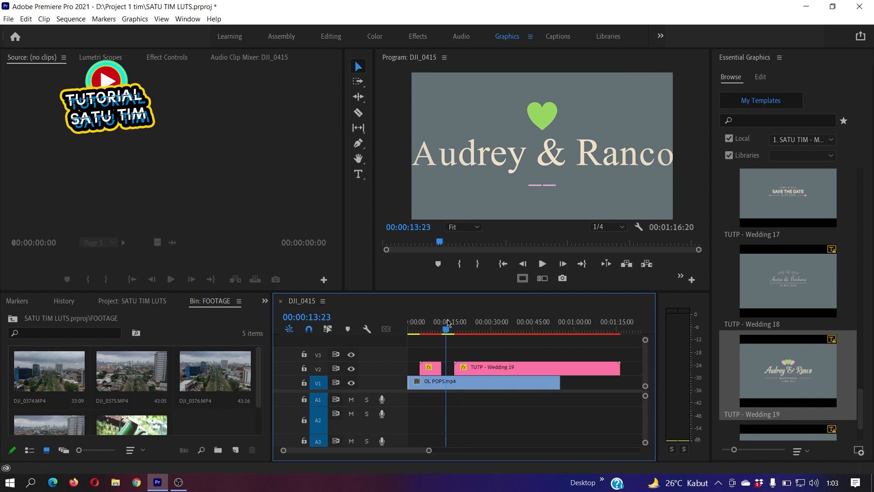
left_click(471, 329)
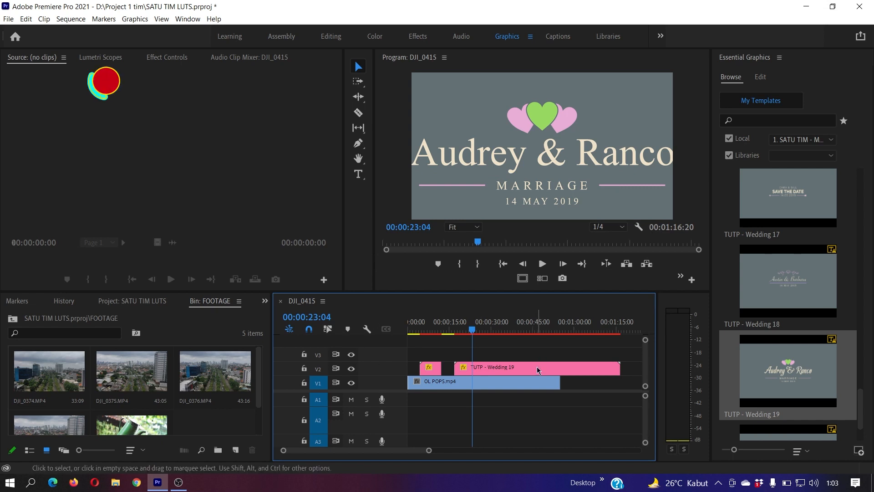
Step: Set the TUTP - Wedding 19 title's duration to 8 and remove its background
left_click(758, 78)
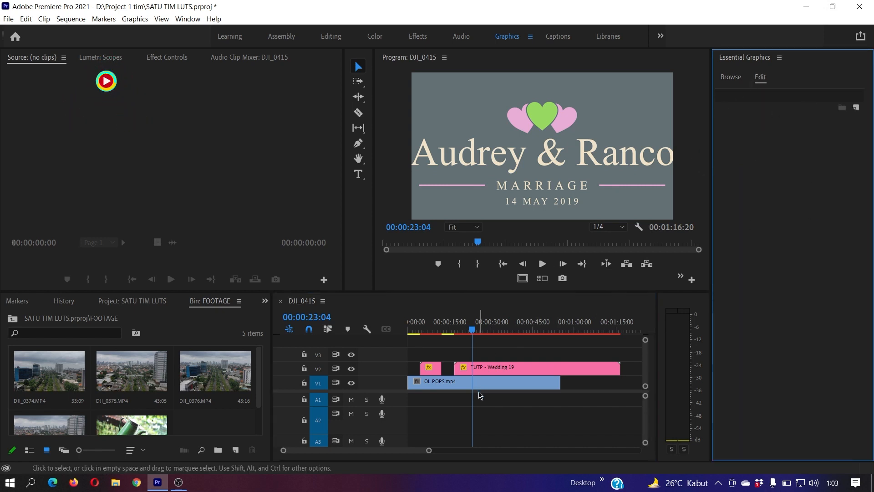
left_click(479, 367)
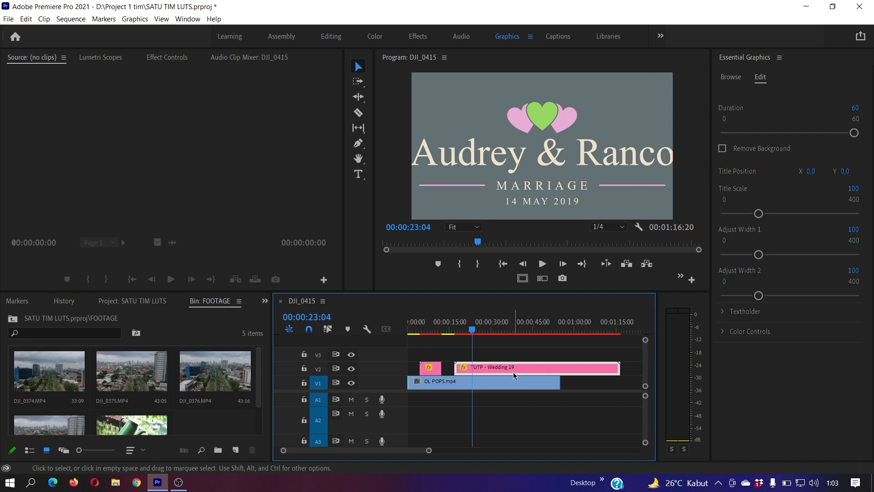
left_click(855, 108)
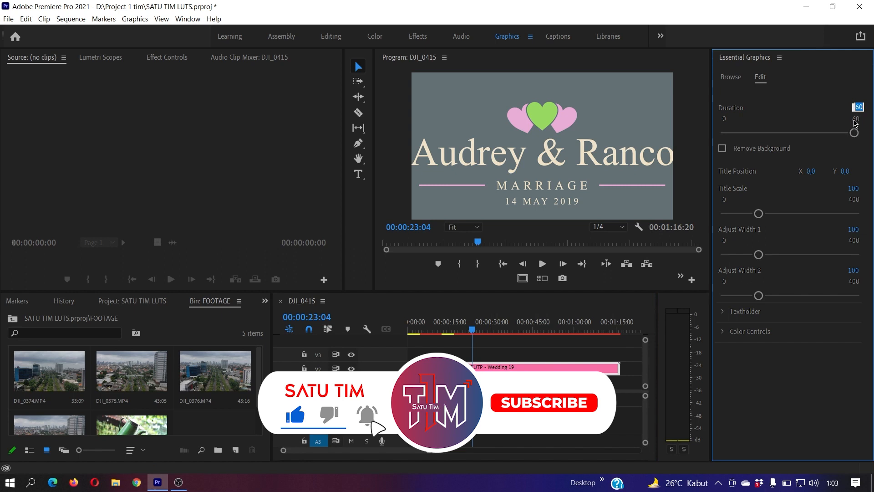
type("8")
key("Return")
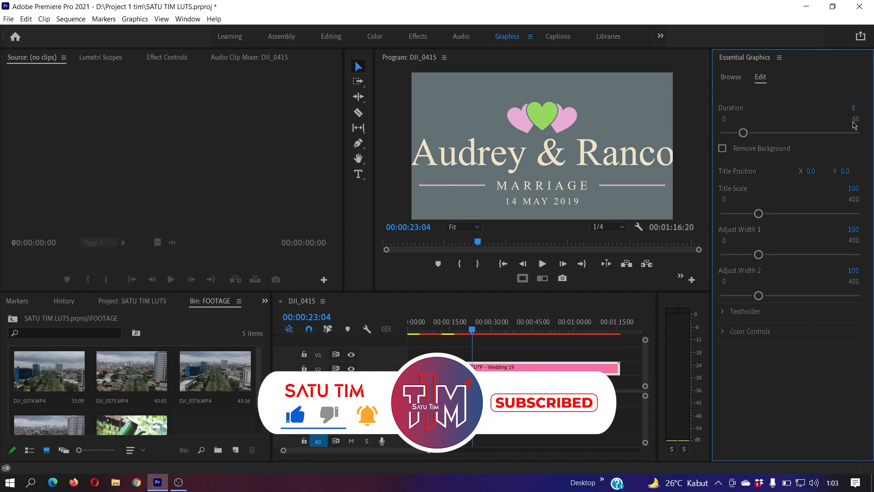
left_click(723, 148)
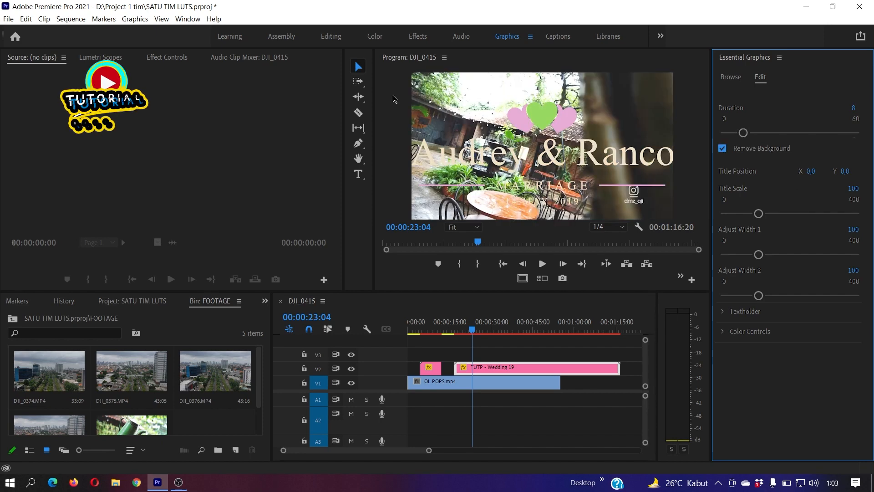
Step: Scale the TUTP - Wedding 19 clip to the frame size and compare it with and without its background, leaving the background removed
right_click(523, 364)
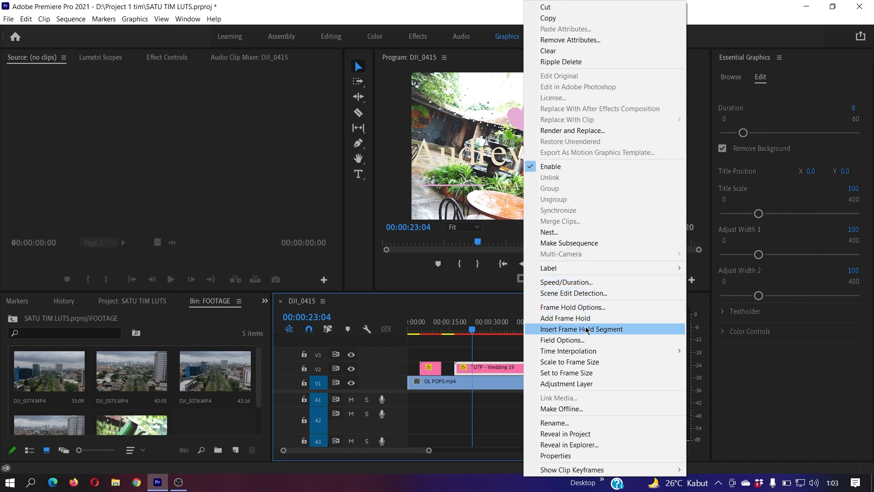
left_click(586, 365)
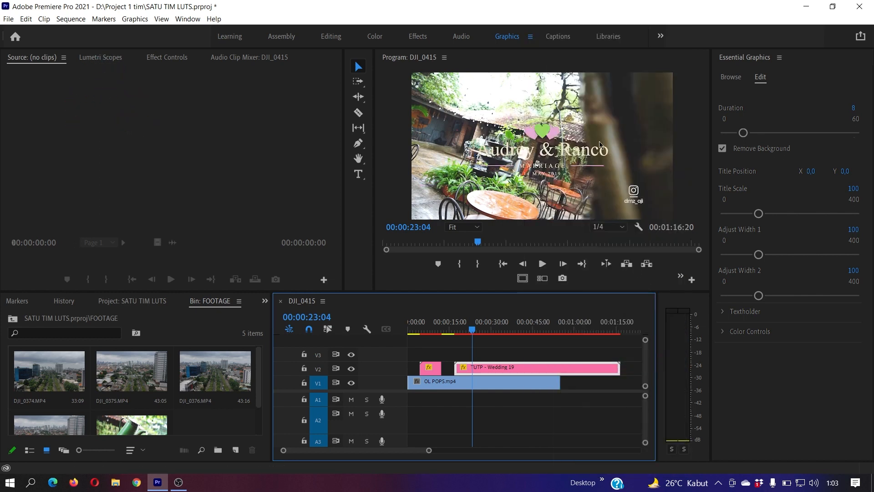
left_click(723, 149)
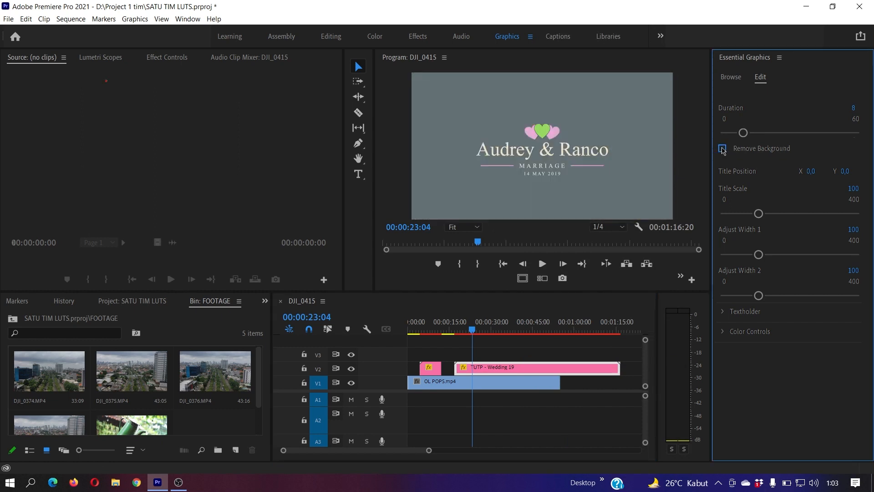
left_click(722, 149)
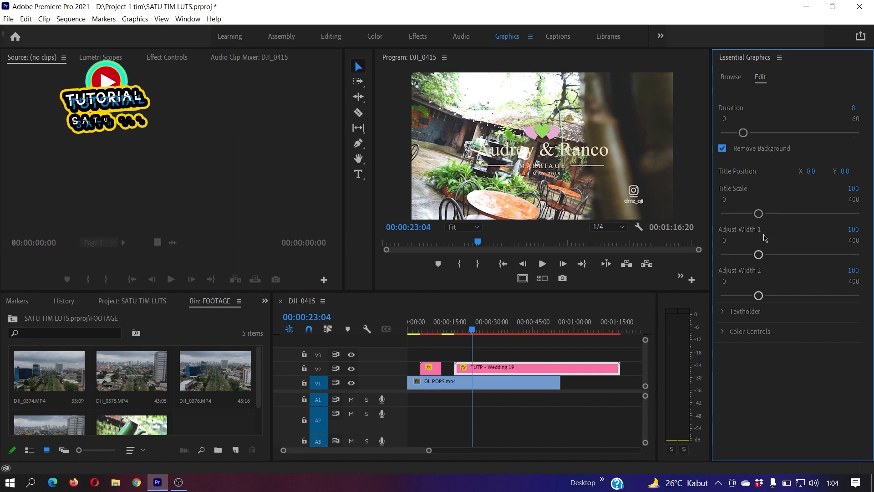
Step: Try Adjust Width 1 at 200 and 235 on the title's decorative line, and undo both changes
left_click(790, 254)
left_click(802, 255)
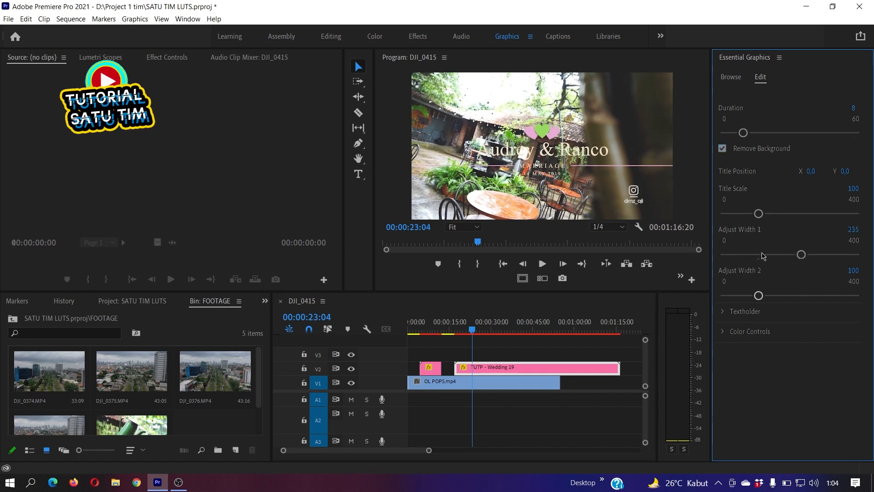
key("ctrl+z")
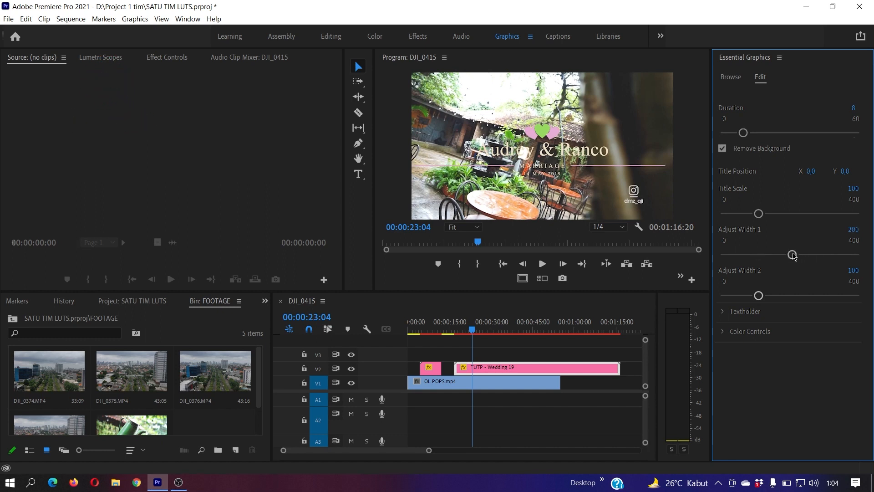
key("ctrl+z")
Step: Set the title's Adjust Width 2 to 214, replace Text 1 with the couple's names, and preview the change at 00:00:19:01
left_click_drag(758, 296, 793, 295)
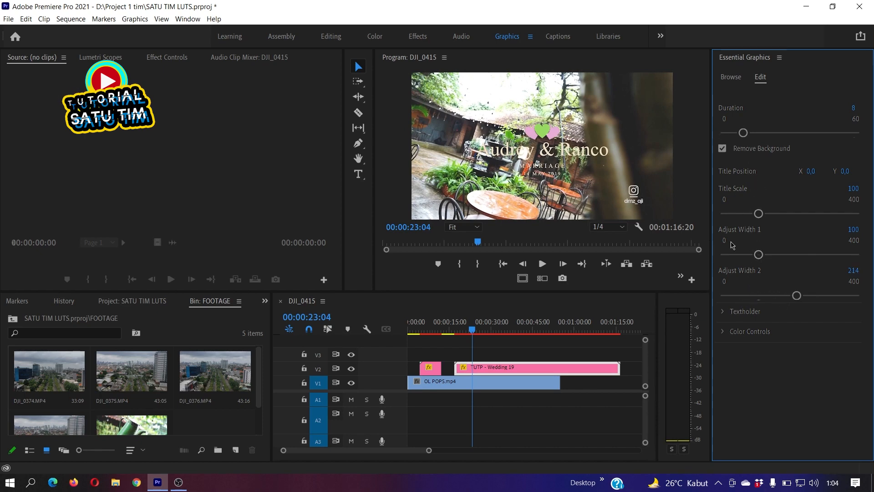
left_click(724, 312)
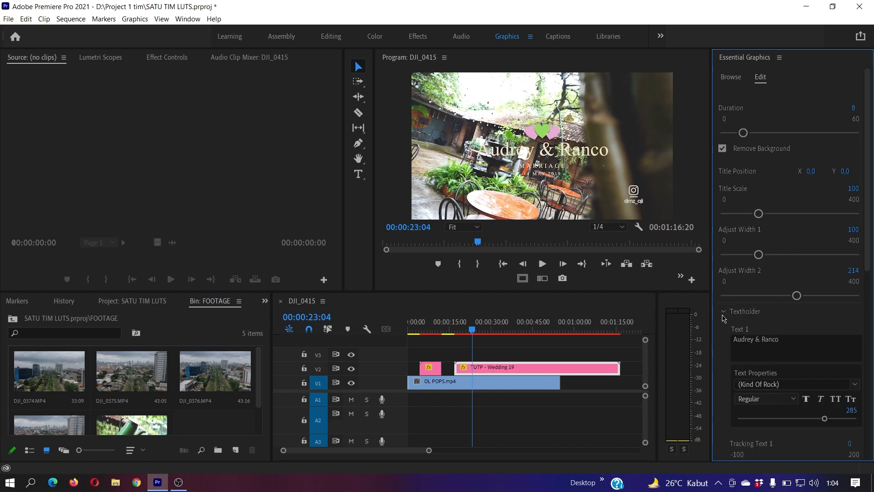
scroll(723, 317, "down", 2)
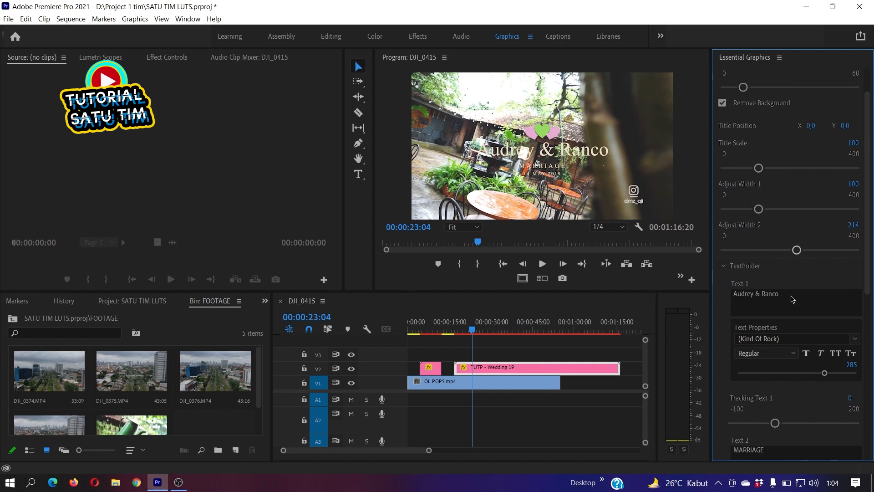
left_click(774, 294)
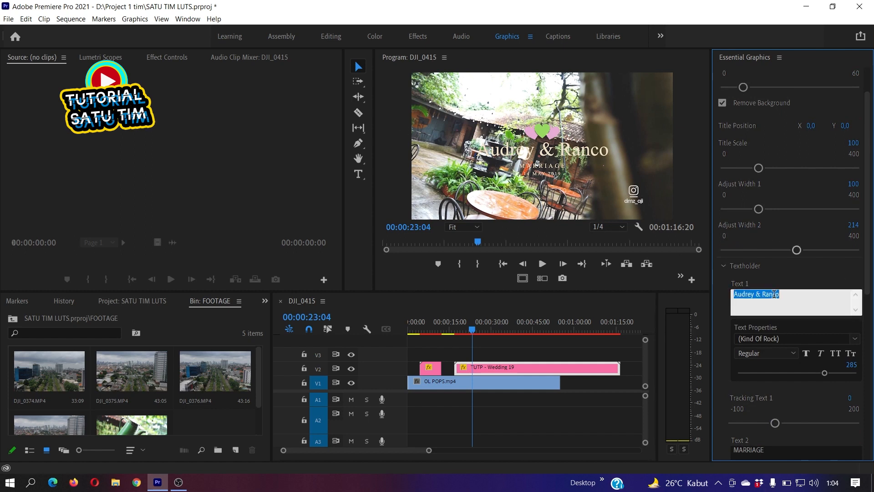
key("BackSpace")
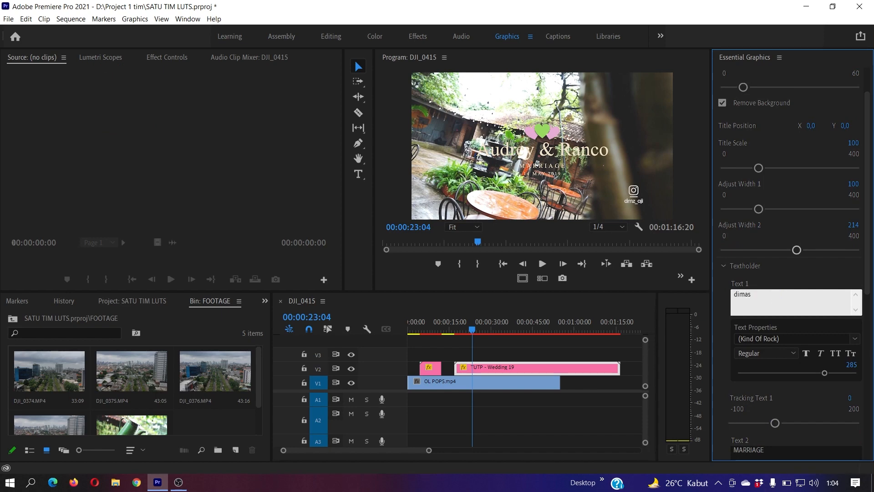
type("dimas & pasanga")
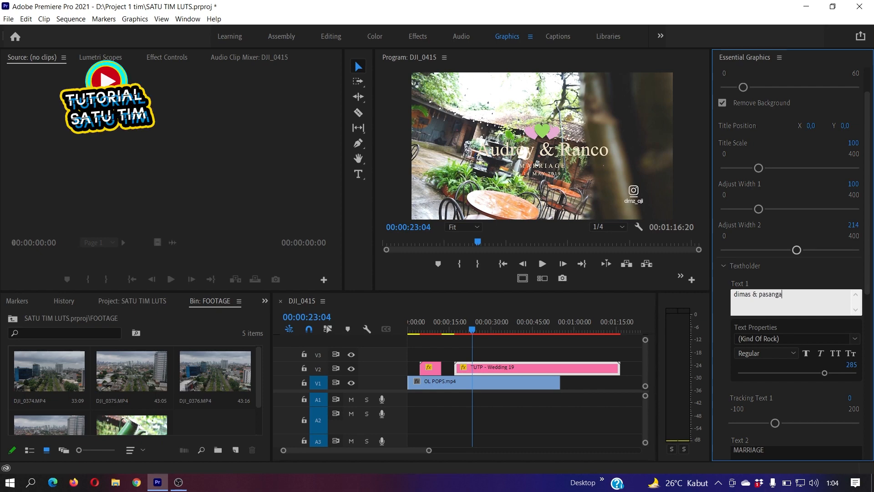
left_click(760, 309)
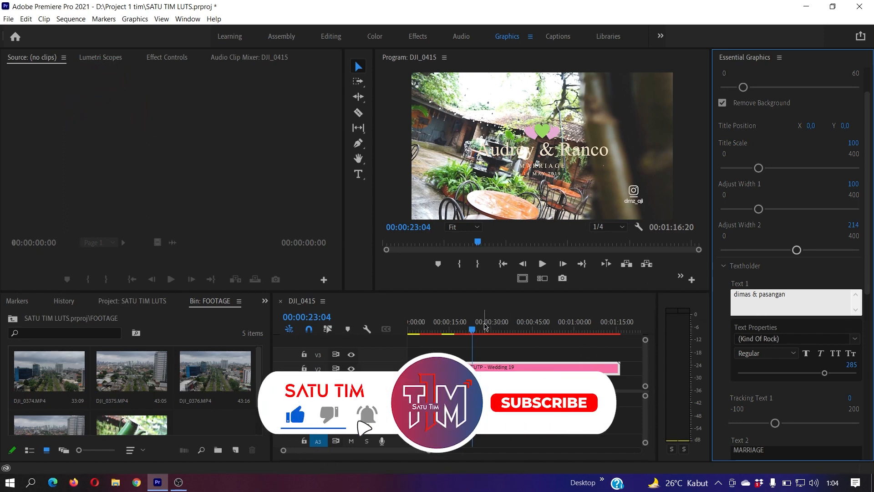
left_click(482, 326)
left_click(460, 326)
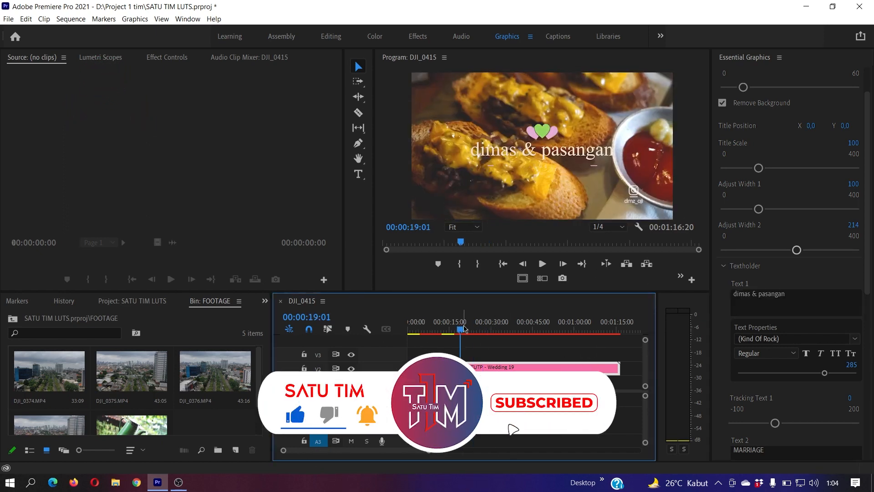
Step: Trim the end of the TUTP - Wedding 19 clip on V2 to about 00:00:25:00 and preview its ending
left_click_drag(618, 368, 476, 369)
left_click(469, 331)
left_click_drag(472, 327, 472, 329)
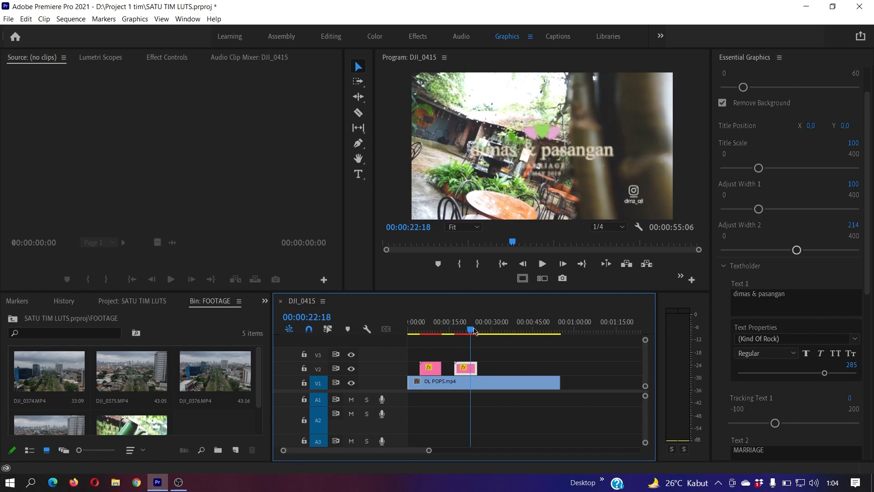
left_click(474, 328)
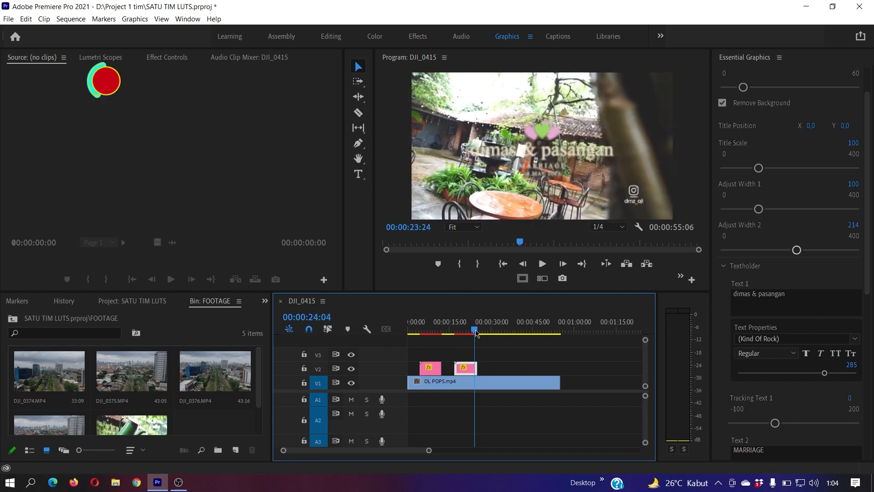
Step: Try extending the TUTP - Wedding 19 clip's end to about 00:00:30:00, and trim it back to about 00:00:25:00
left_click_drag(476, 368, 491, 368)
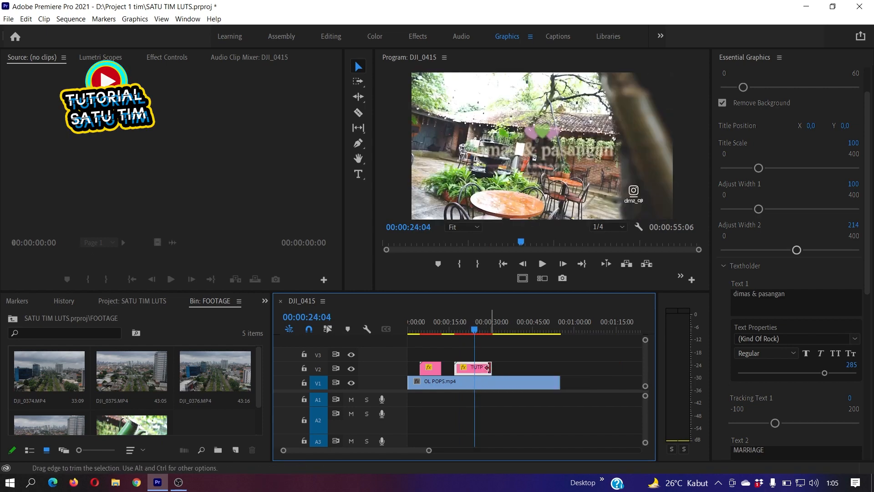
left_click(478, 330)
left_click_drag(477, 330, 477, 331)
left_click_drag(491, 367, 476, 361)
left_click(461, 327)
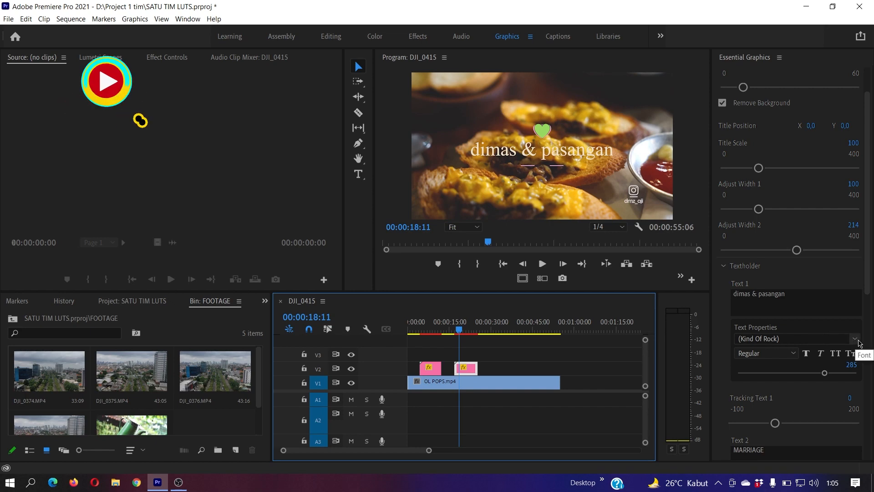
Step: Change the font of Text 1 to Amarillo
left_click(844, 337)
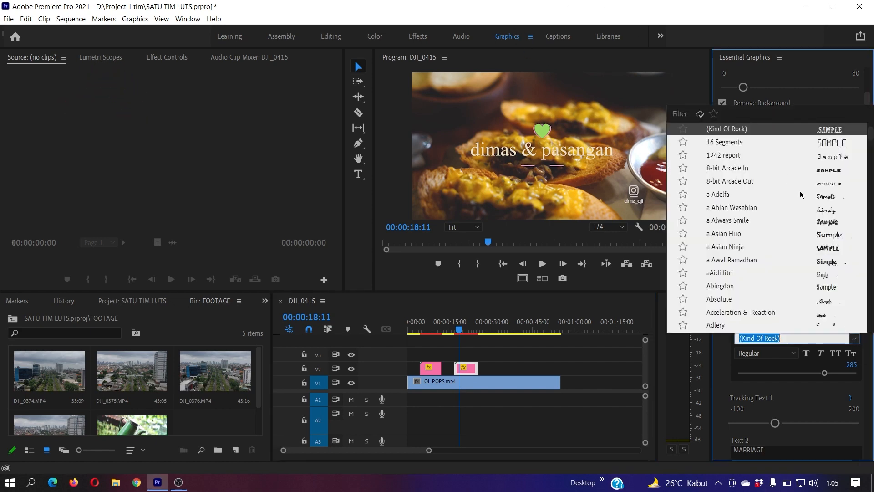
scroll(796, 191, "down", 15)
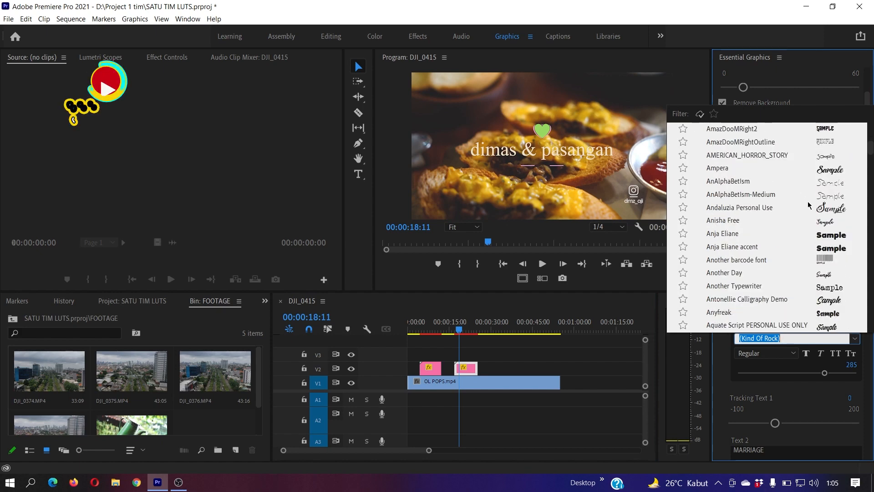
scroll(819, 214, "up", 4)
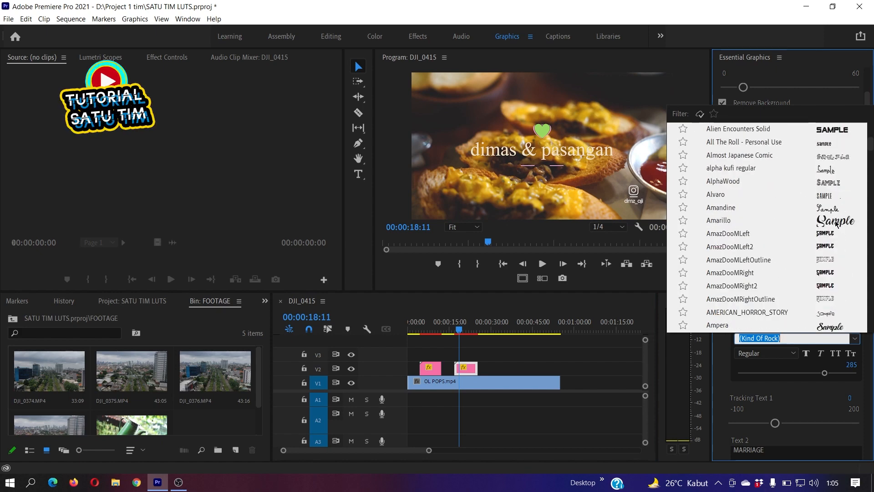
left_click(837, 223)
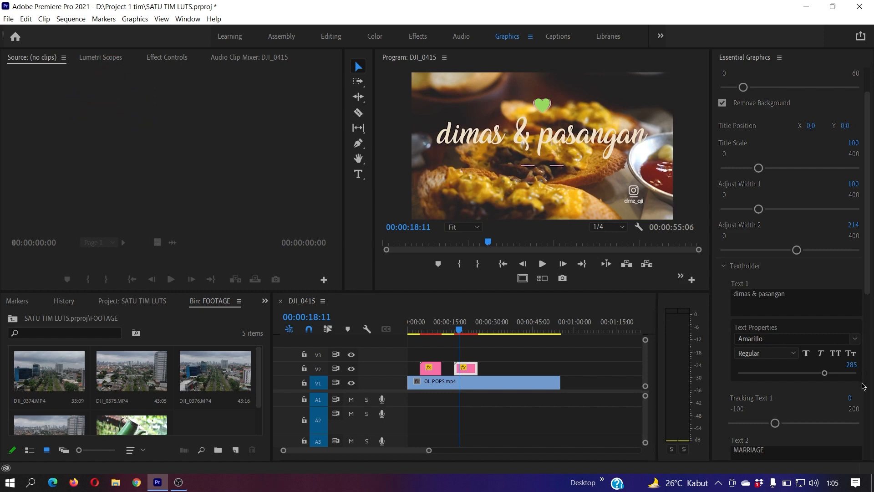
Step: Try small caps on Text 1 and turn the style off again
left_click(850, 355)
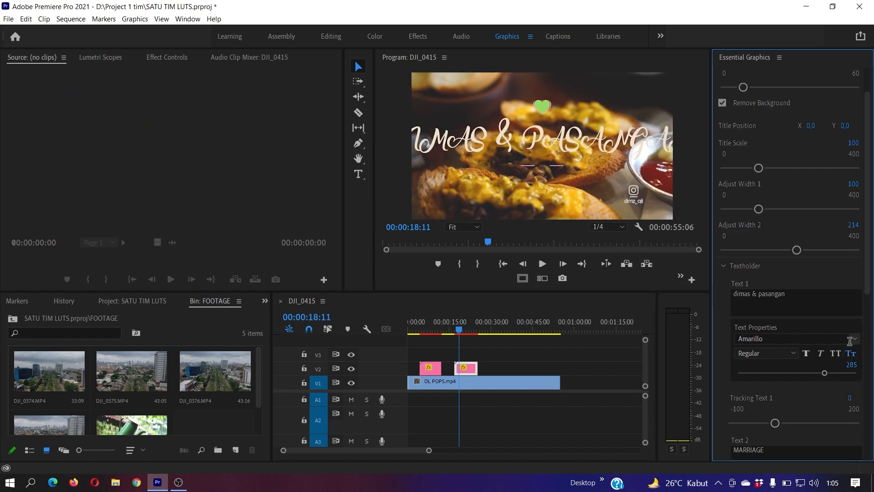
left_click(851, 355)
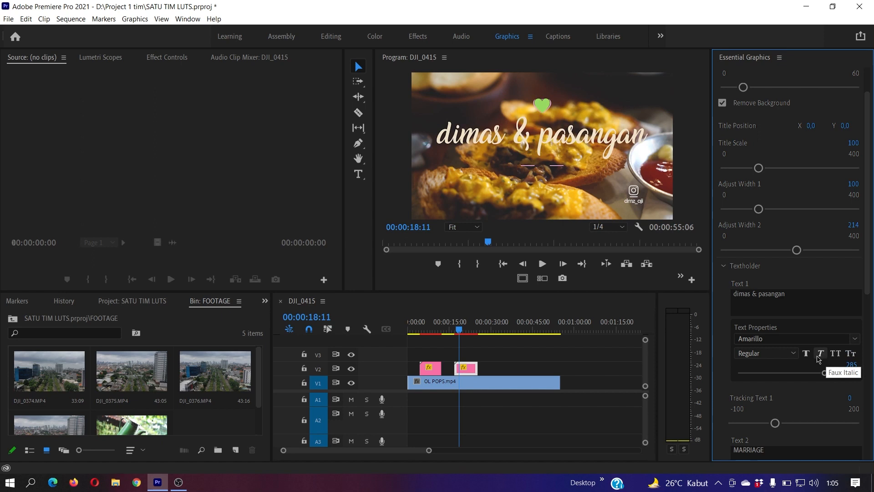
left_click(849, 357)
left_click(850, 357)
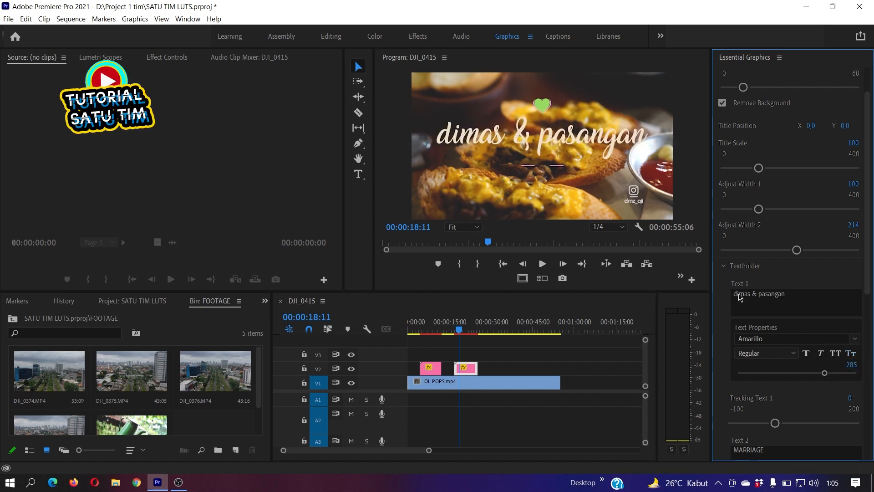
Step: Capitalize the first letter of both names in Text 1 and set its font size to 176
left_click(739, 294)
left_click(737, 294)
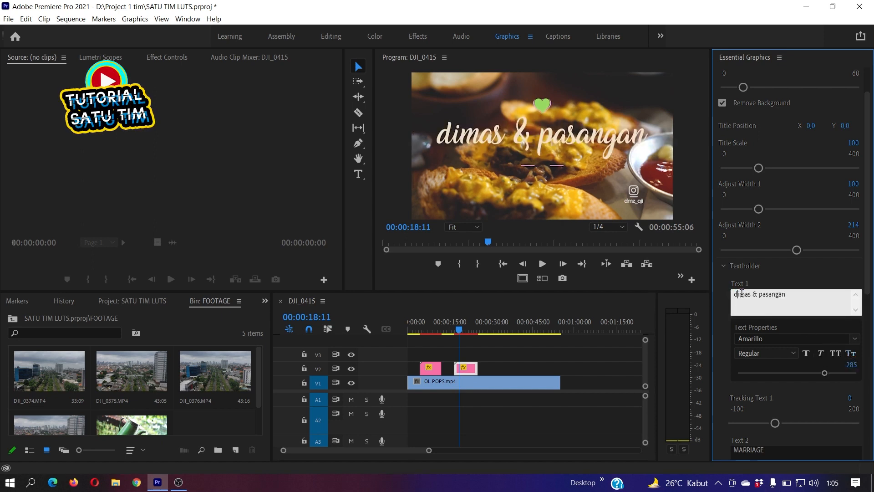
type("D")
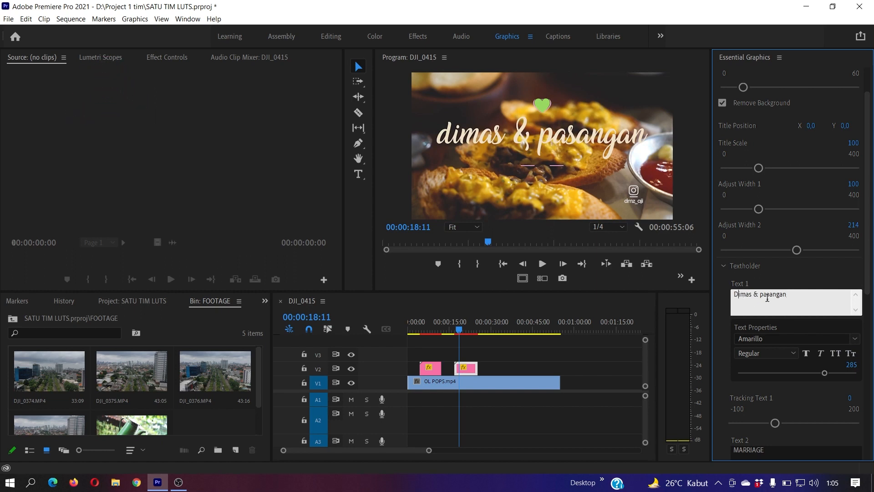
key("BackSpace")
type("P")
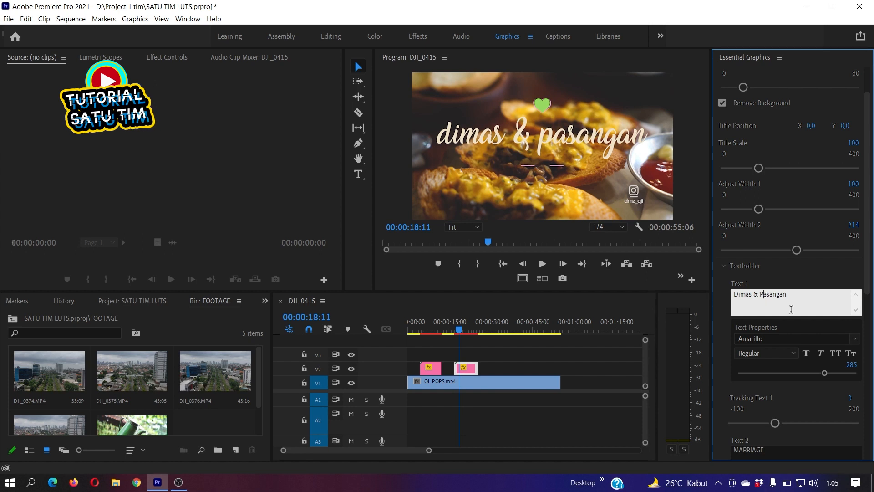
left_click(731, 339)
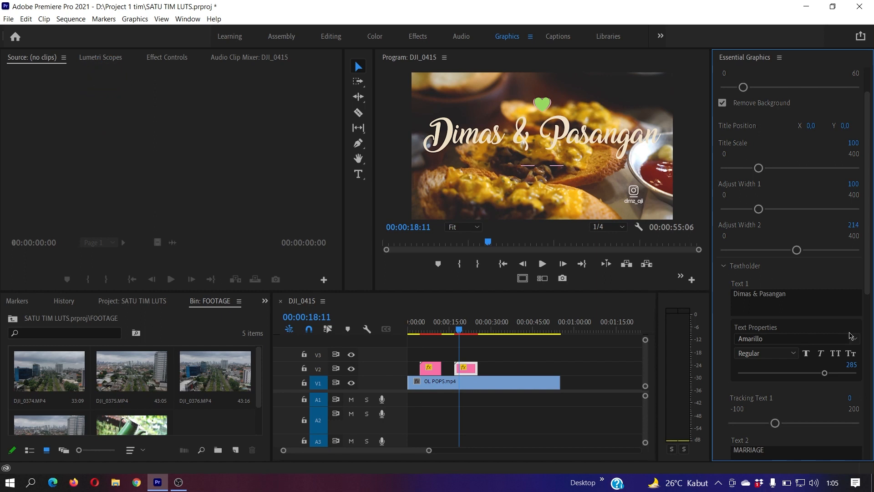
left_click_drag(824, 373, 790, 373)
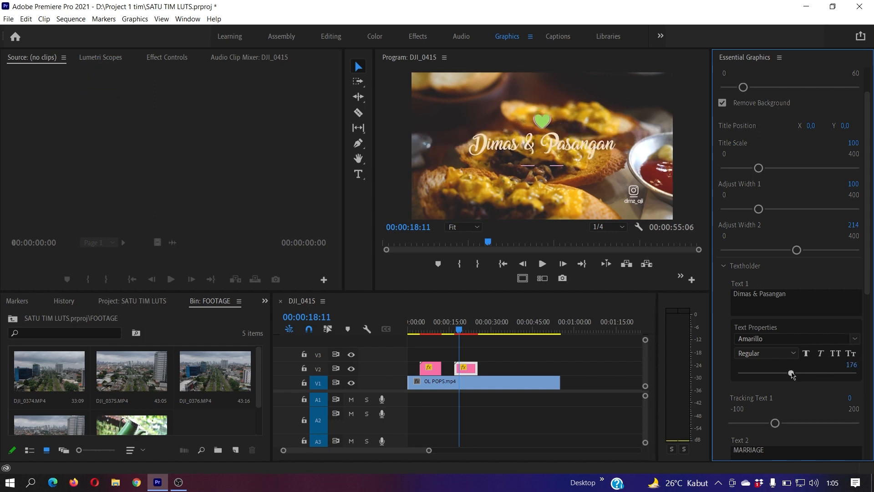
Step: Replace the wording of Text 2 with "weding", using the frame at 00:00:20:12 as preview
scroll(719, 363, "down", 5)
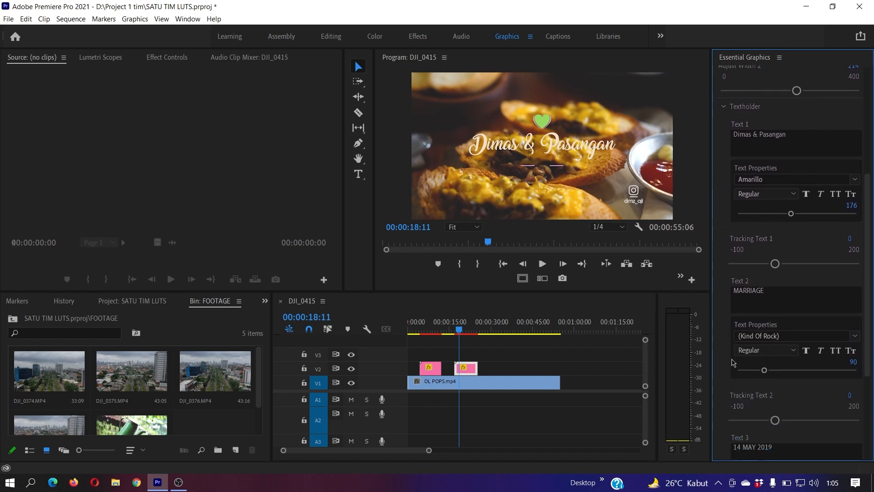
left_click(762, 296)
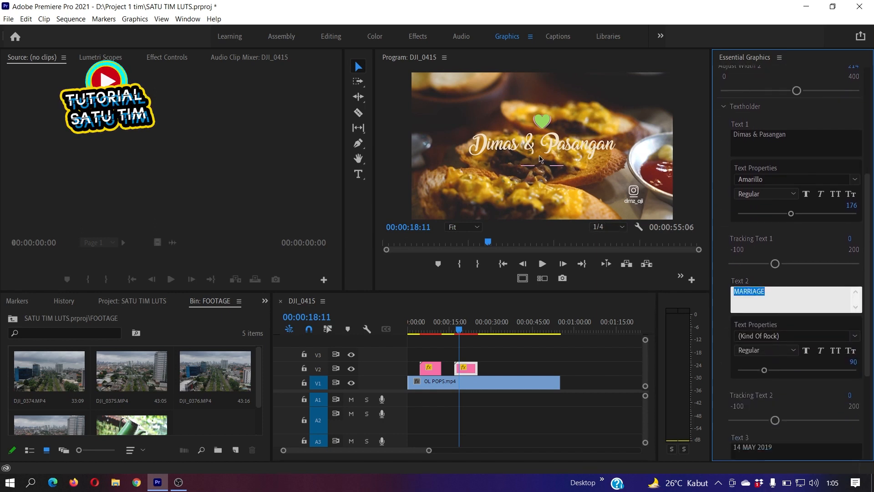
left_click(464, 328)
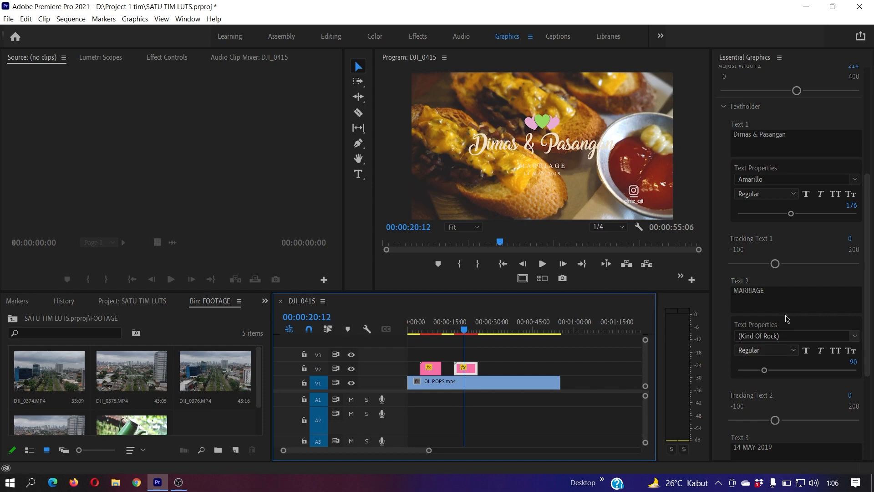
left_click(782, 295)
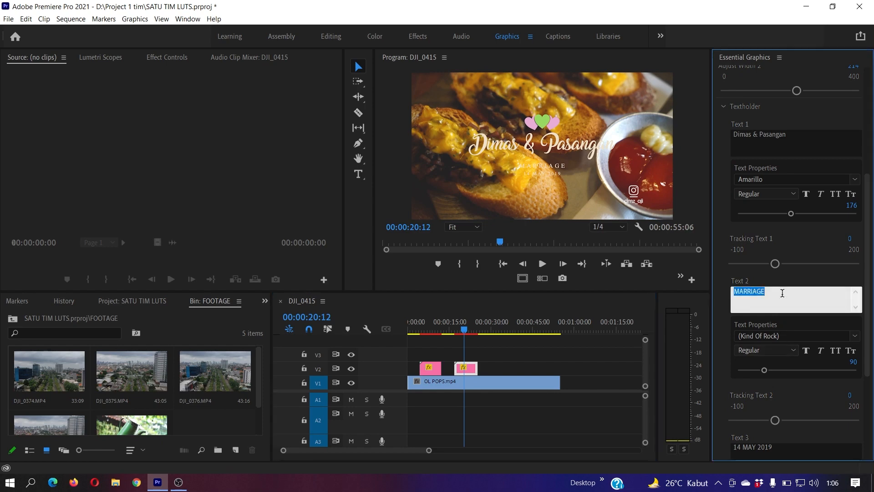
key("BackSpace")
left_click(724, 321)
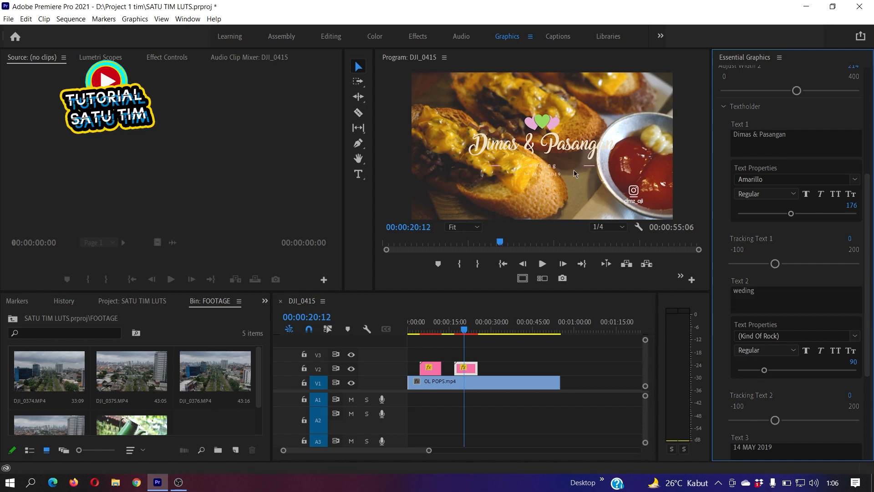
Step: Change the date in Text 3 to "14 MAY 2020" and preview the title at 00:00:20:22
scroll(774, 418, "down", 1)
left_click(780, 412)
left_click(783, 411)
key("BackSpace")
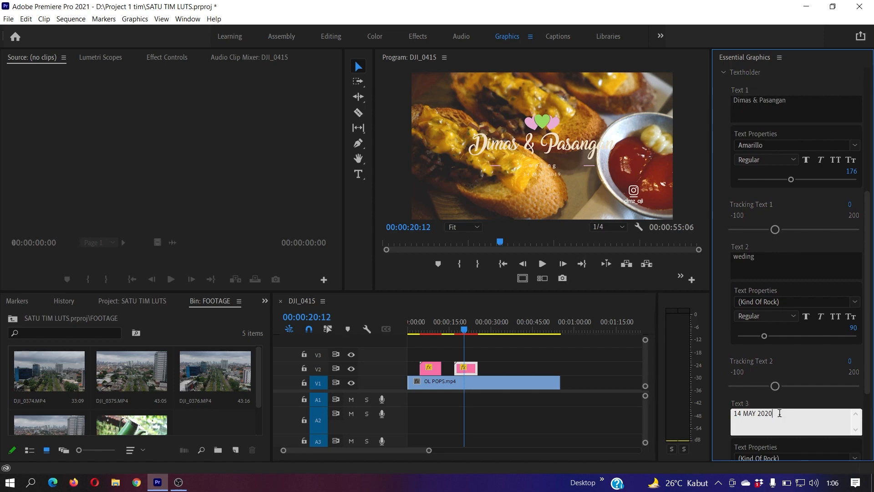
left_click(724, 357)
scroll(725, 383, "down", 3)
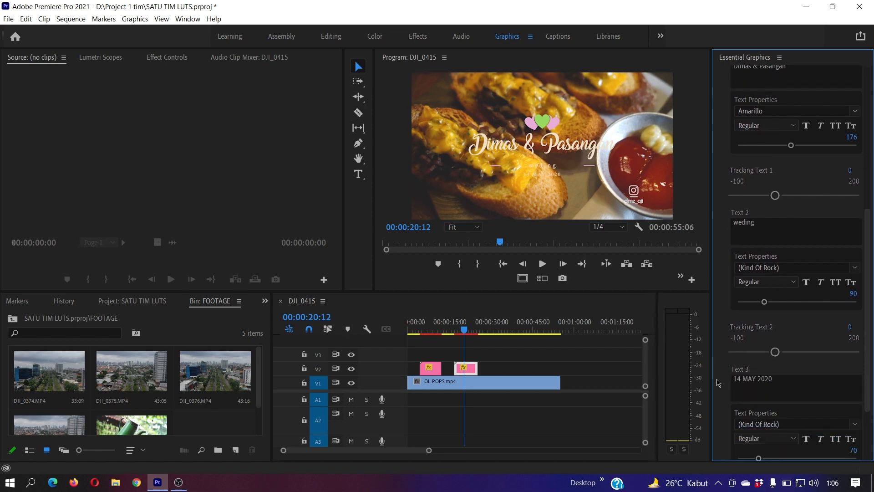
scroll(725, 405, "down", 1)
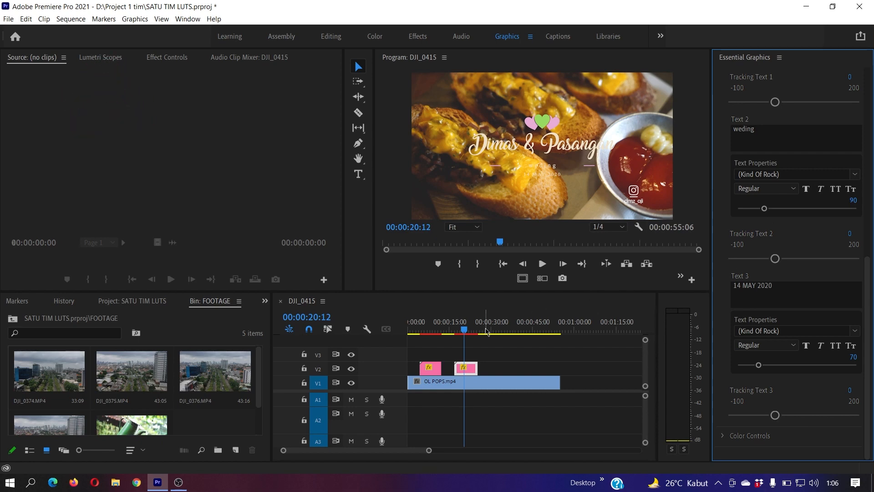
mouse_move(464, 325)
left_mouse_down()
mouse_move(456, 326)
mouse_move(467, 325)
left_mouse_up()
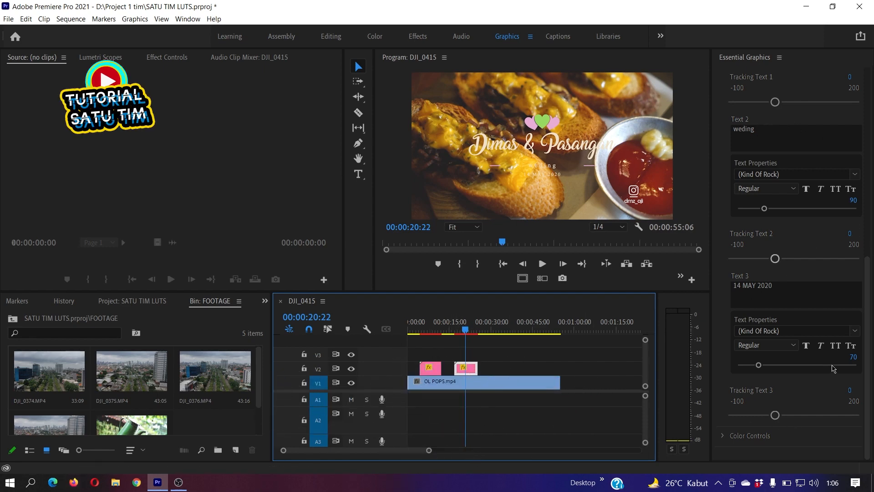
Step: Change the Text 1 color to bright yellow F9E605 in the title's color controls
left_click(725, 437)
scroll(719, 410, "down", 5)
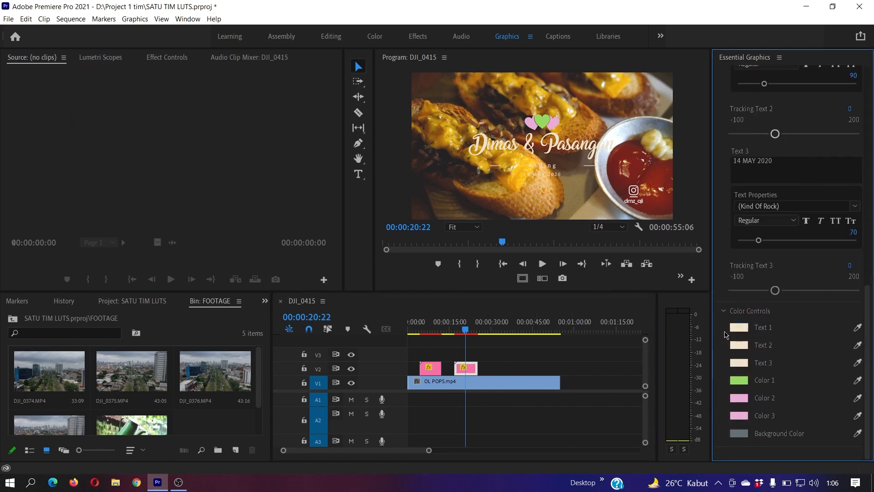
left_click(739, 327)
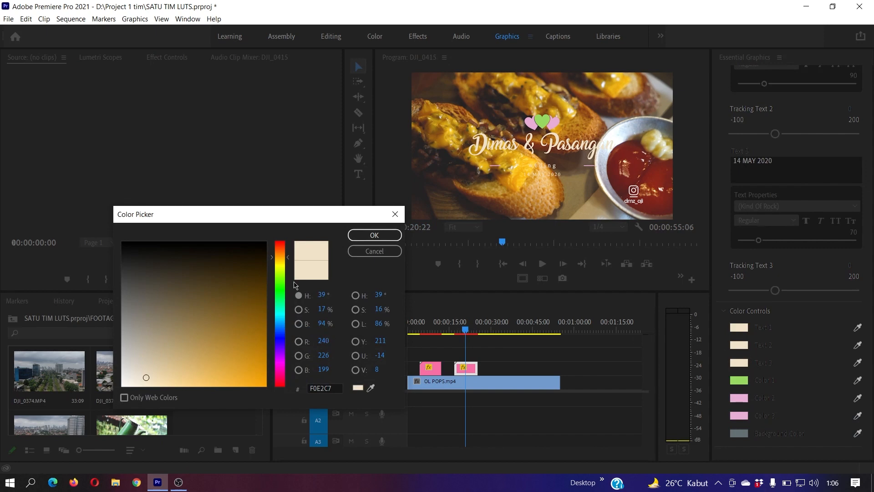
left_click(278, 264)
left_click(263, 381)
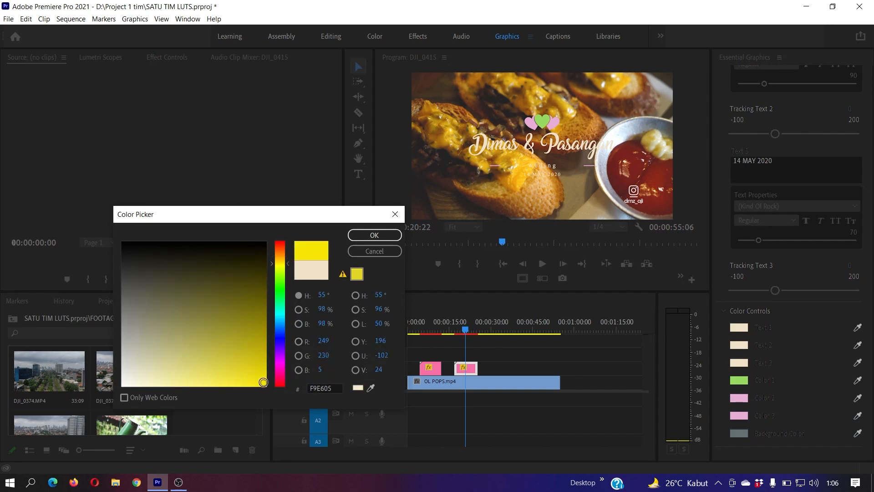
left_click(374, 235)
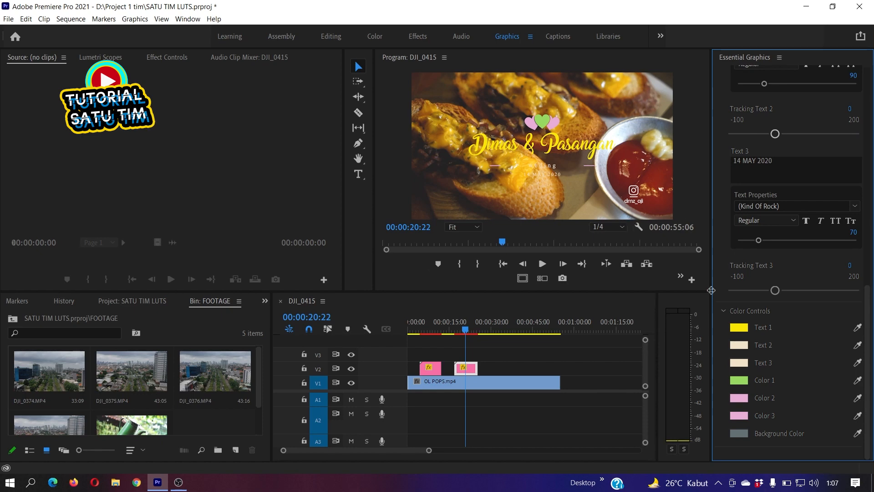
Step: Collapse the title's Textholder and Color Controls groups and play the title back from 00:00:16:15
left_click_drag(463, 327, 456, 328)
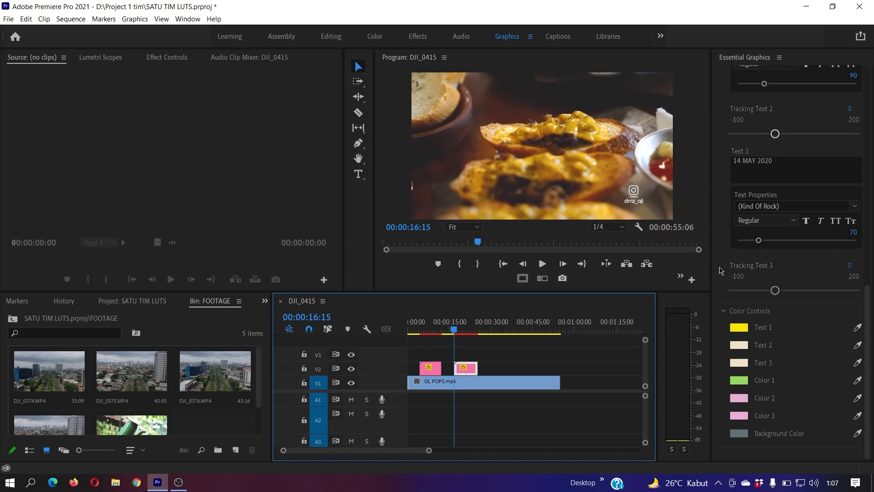
scroll(725, 315, "up", 8)
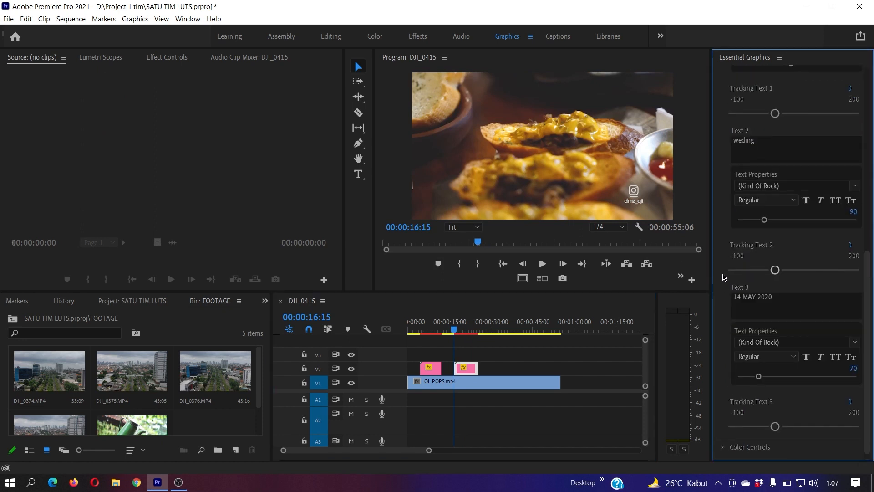
scroll(727, 273, "up", 2)
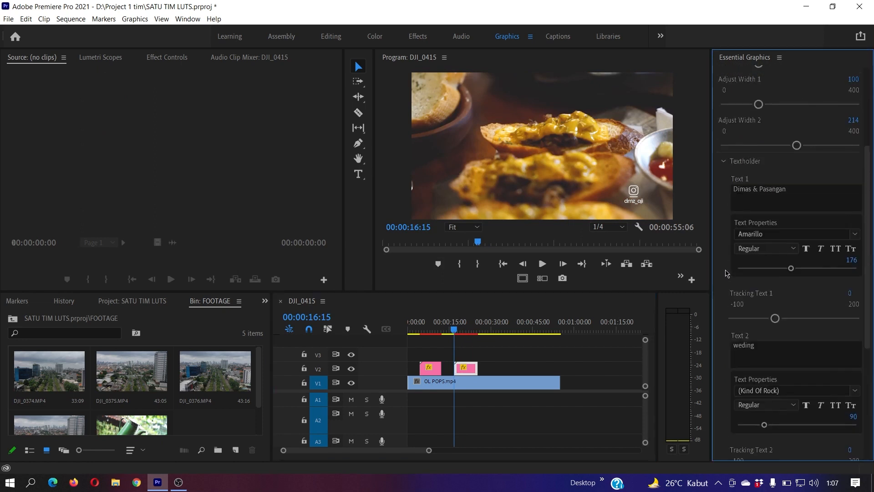
left_click(725, 162)
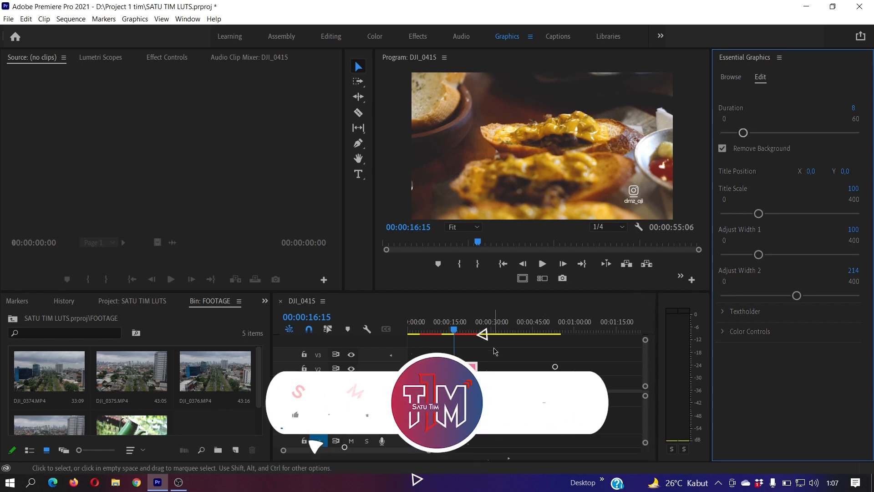
key("space")
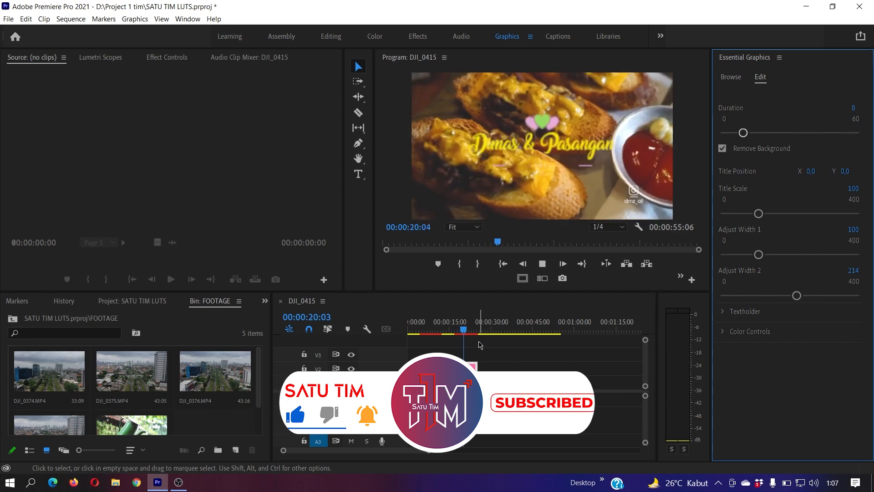
key("space")
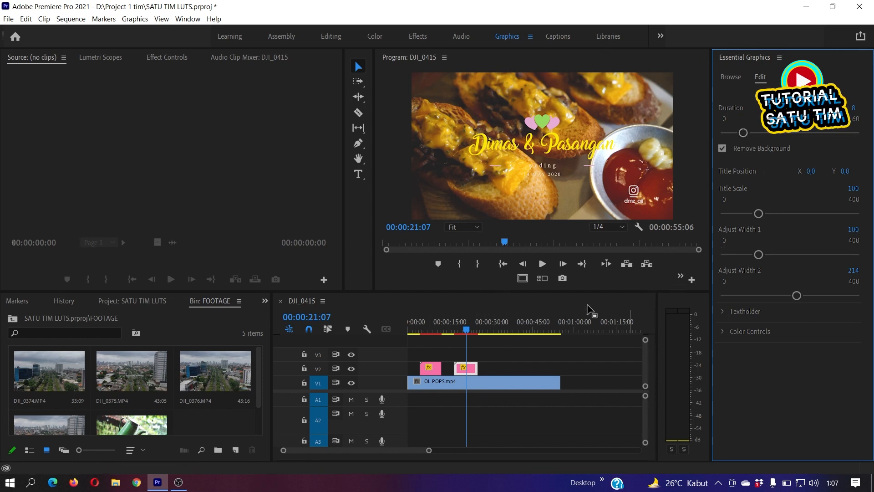
left_click(10, 482)
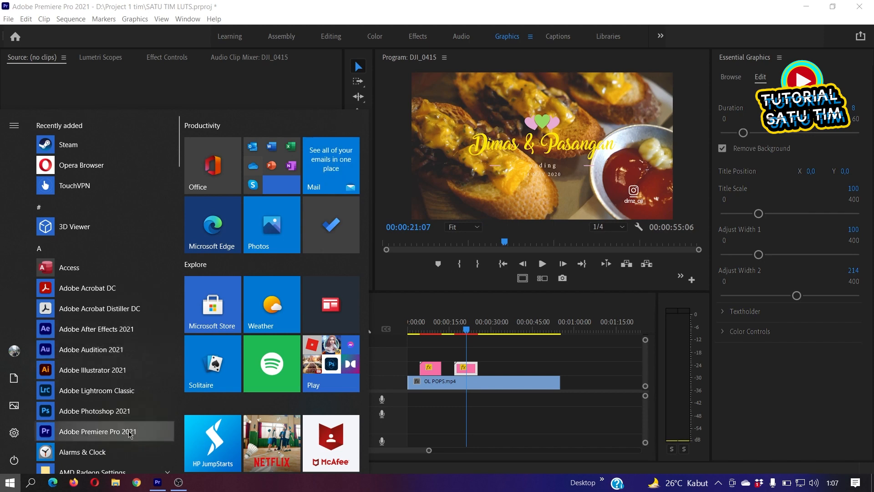
left_click(9, 484)
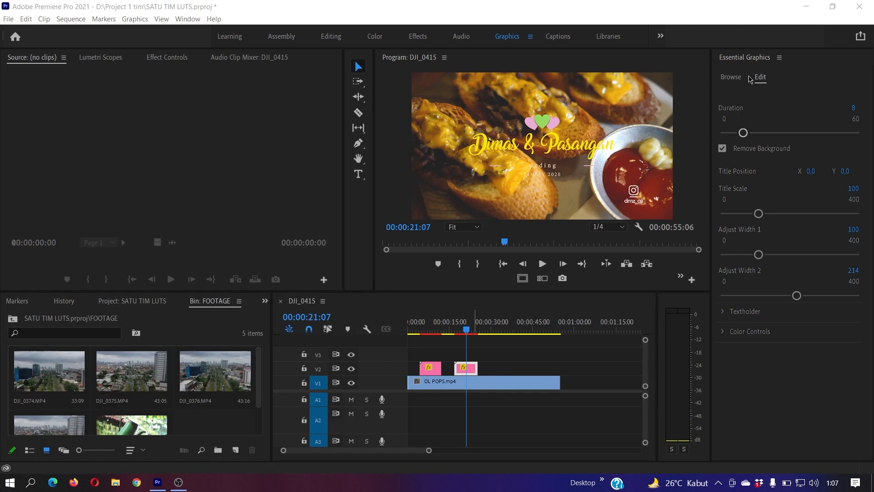
Step: Place the second title clip directly after the first on V2 and preview both titles up to 00:00:17:15
left_click(457, 330)
left_click_drag(457, 329, 414, 329)
key("space")
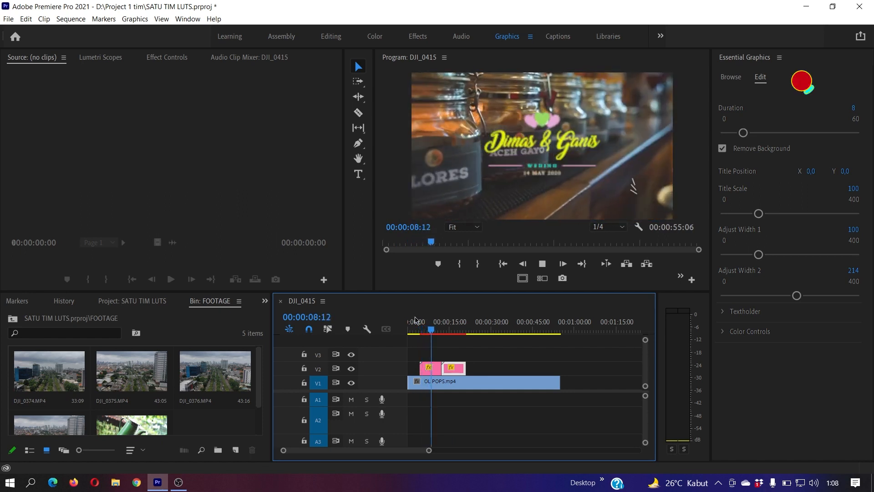
key("space")
left_click_drag(438, 328, 457, 337)
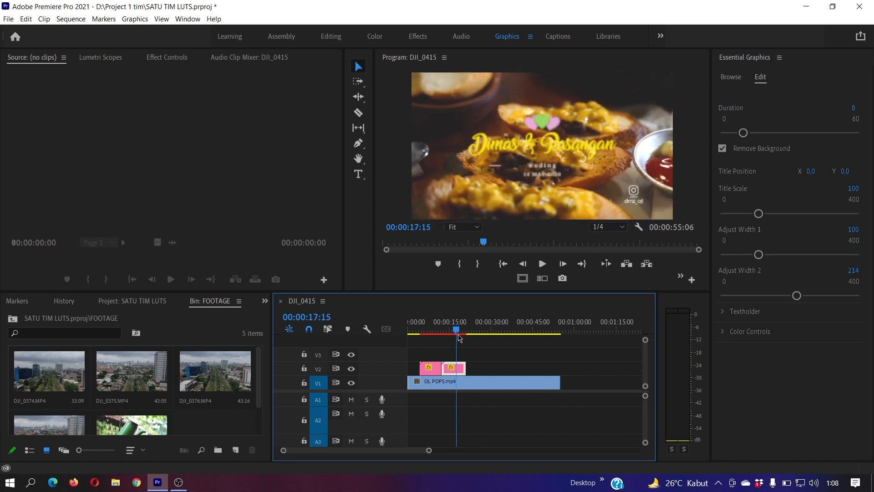
Step: Browse the available wedding title templates in the local template collection
left_click(731, 76)
left_click_drag(860, 412, 860, 183)
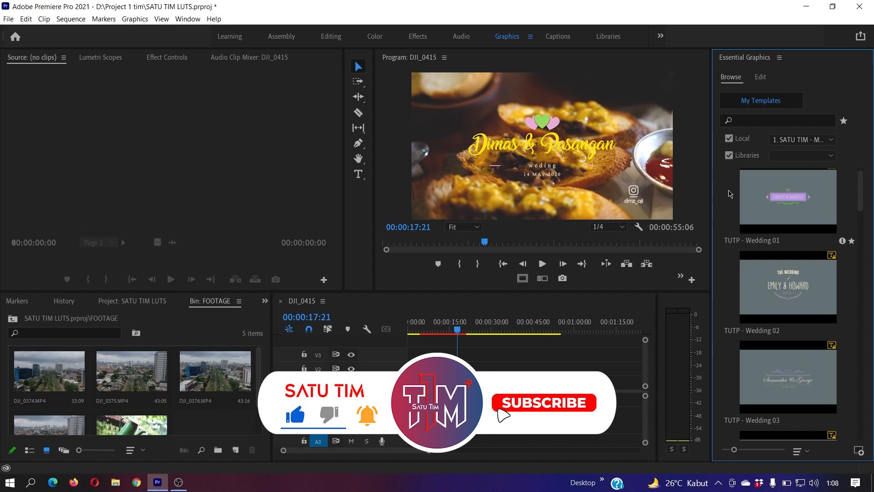
scroll(728, 191, "down", 10)
scroll(730, 212, "down", 5)
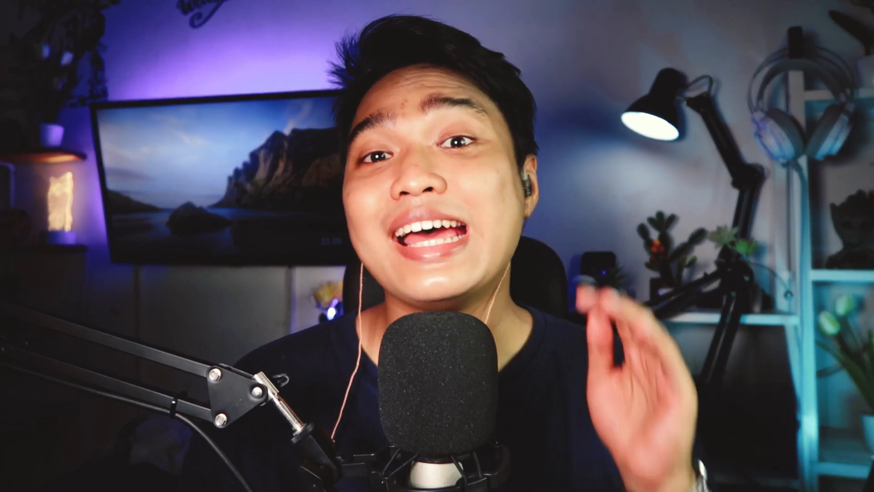